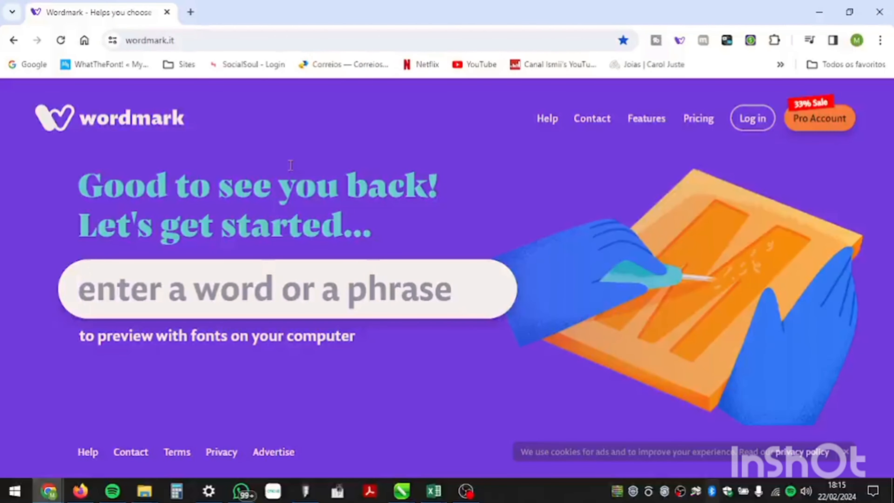
Step: Check the Wordmark Font Sync status, and preview the word "Duda" in the fonts installed on the computer
click(290, 291)
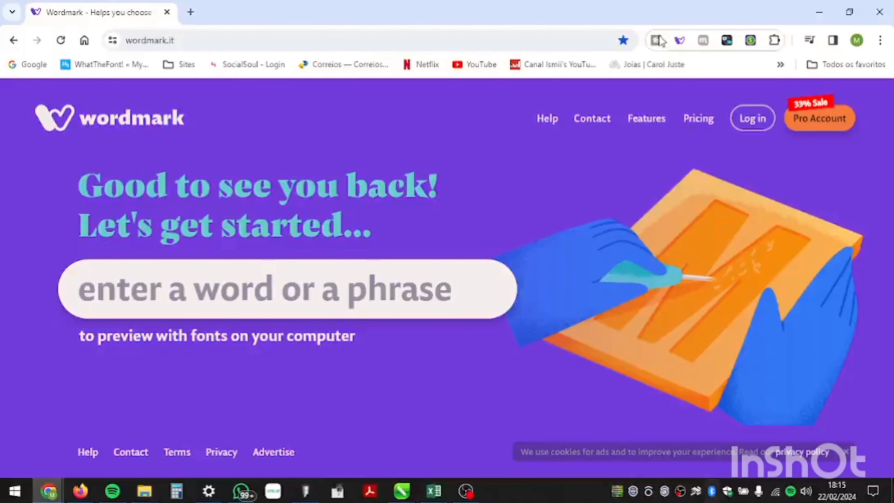
click(681, 41)
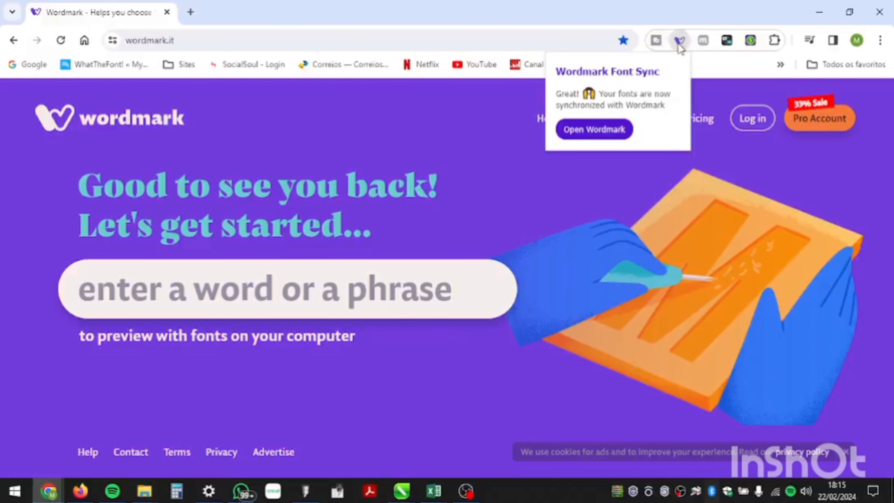
click(490, 110)
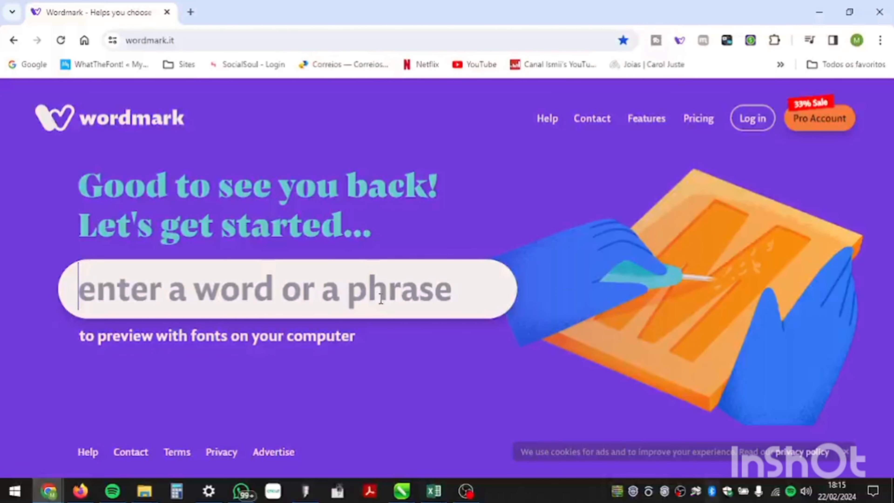
text(Duda)
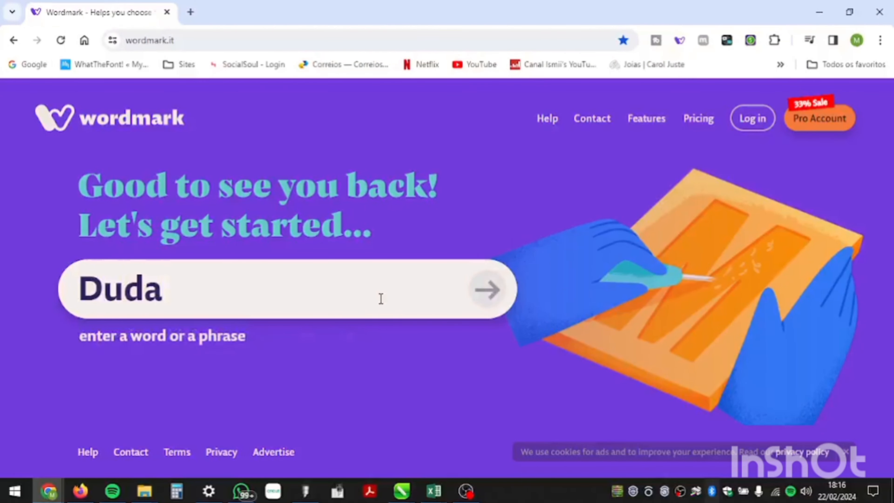
key(Return)
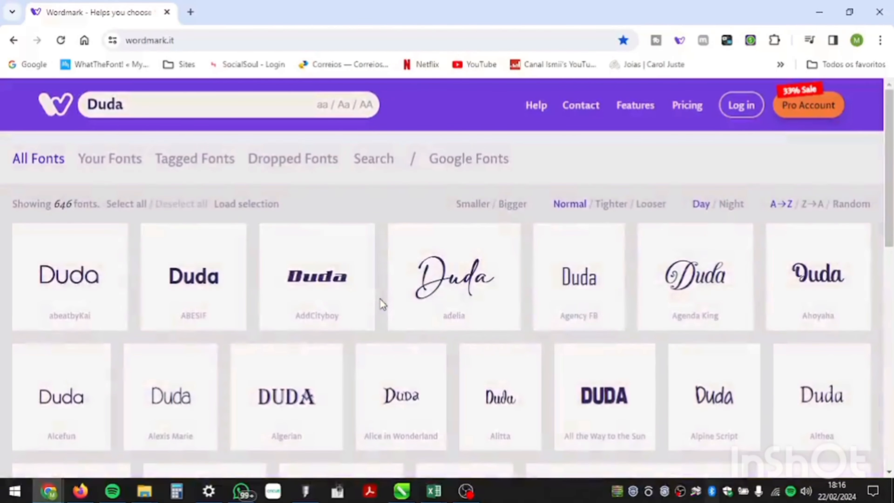
Step: Select the Bertha Melanie, Big Snow, Britannic and BorisBlackBloxxDirty previews among the "Duda" samples
mouse_move(428, 292)
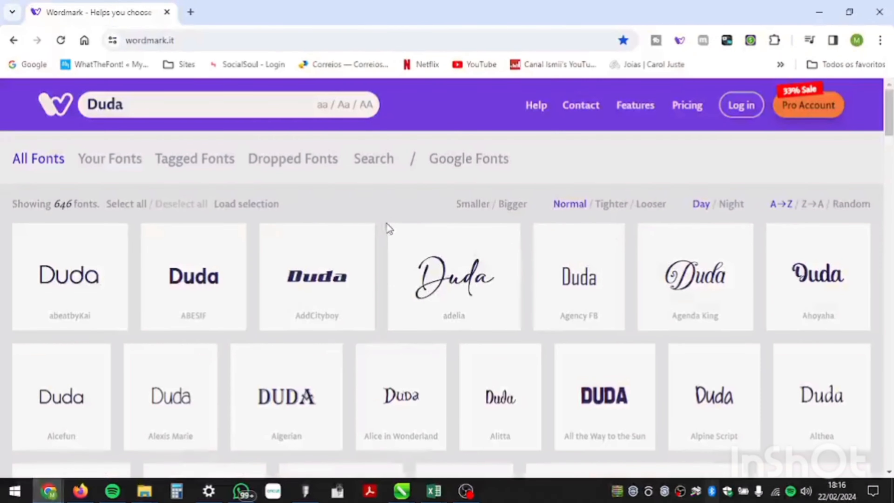
middle_click(495, 253)
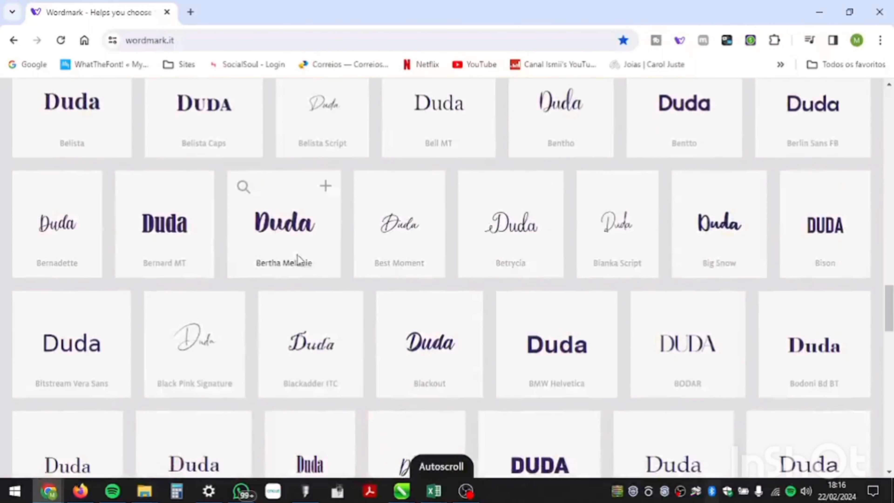
click(299, 259)
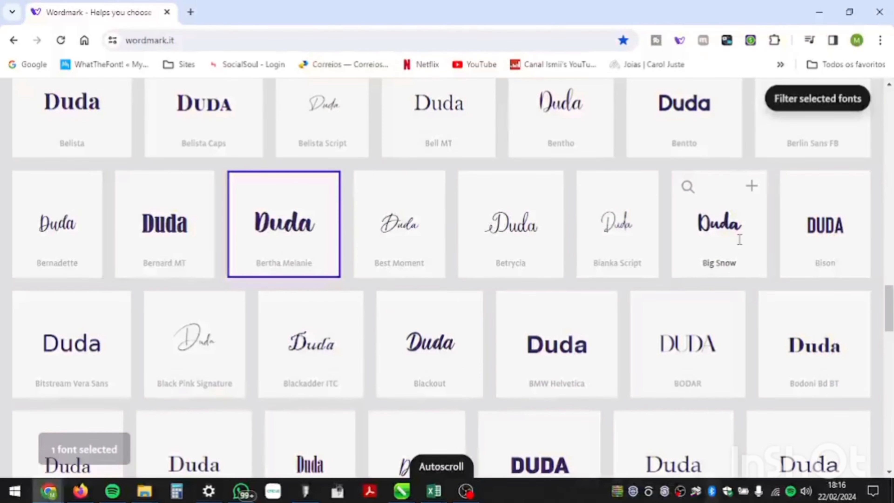
click(720, 273)
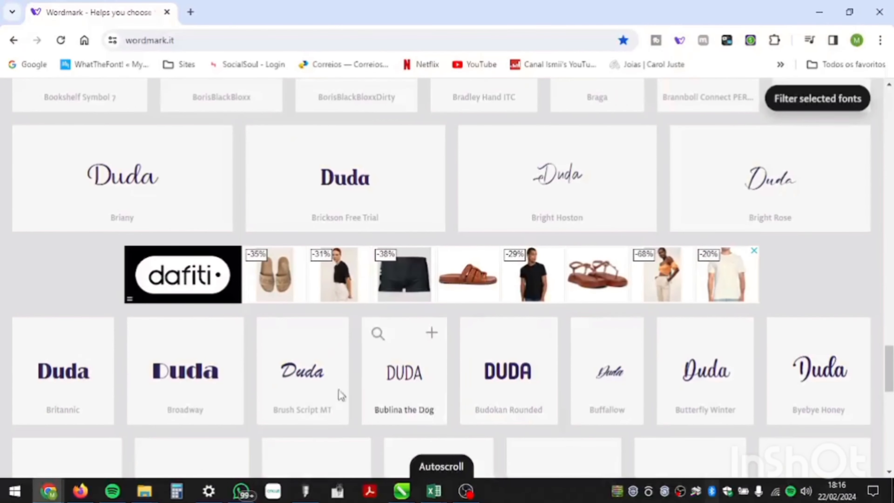
click(63, 366)
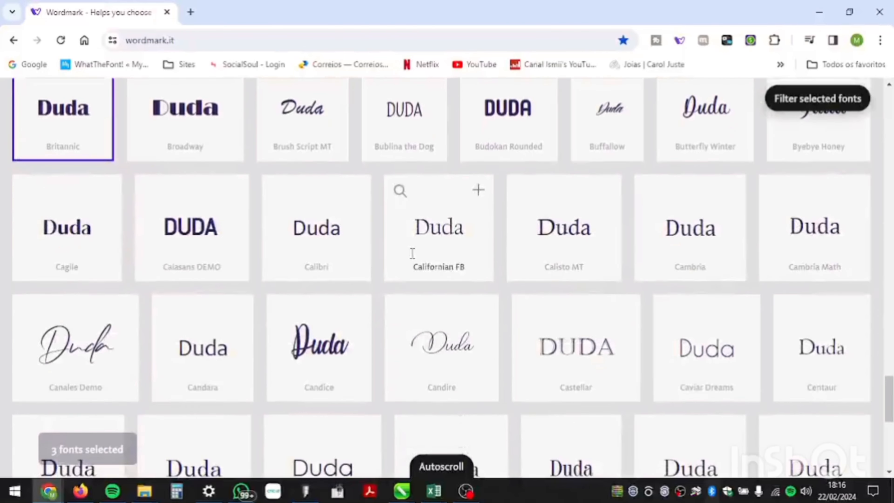
scroll(425, 283, up, 15)
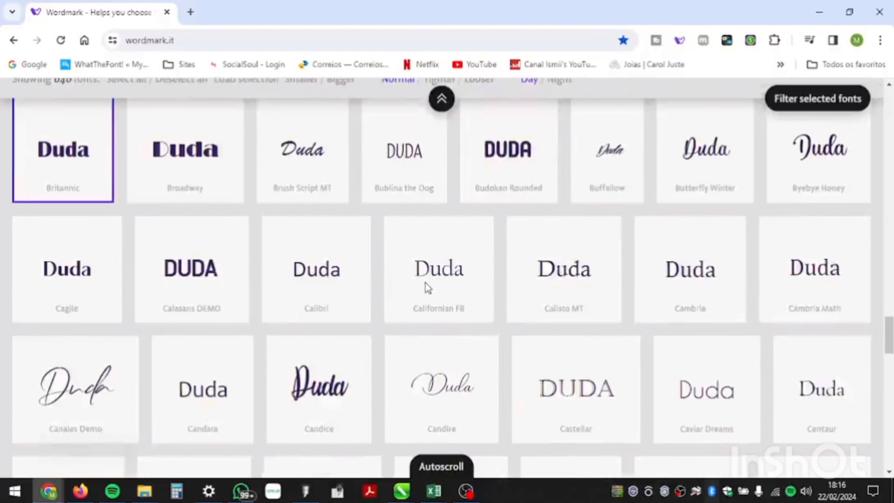
click(337, 299)
Step: Add Blackout, Bold, Book Antiqua and Bookman Old Style to the selection, and filter the list to the selected fonts
scroll(337, 299, up, 3)
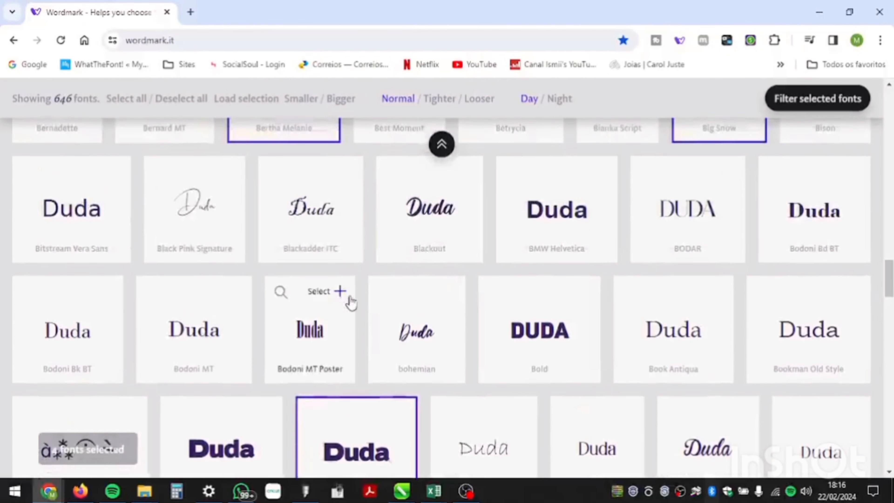
click(465, 239)
click(571, 335)
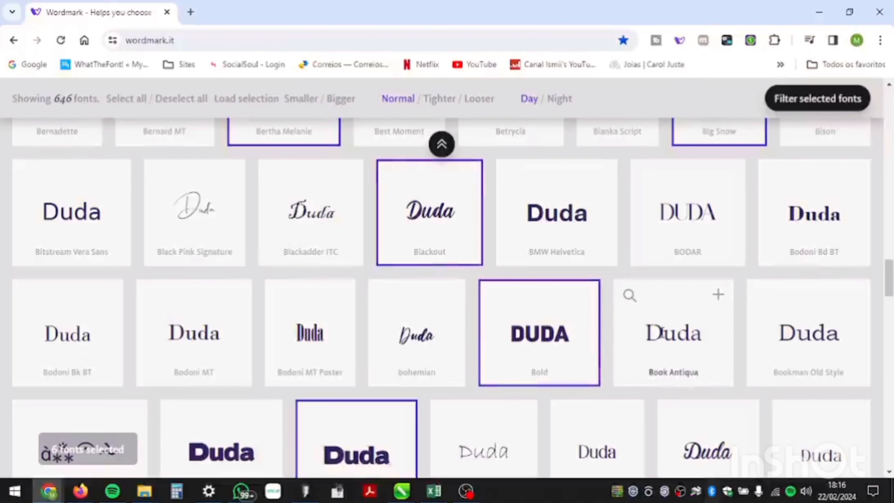
click(706, 335)
click(840, 335)
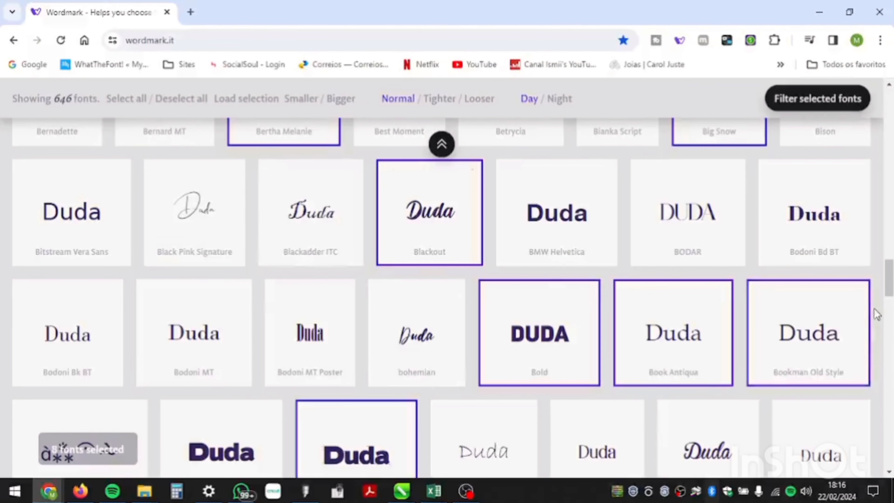
scroll(602, 307, down, 20)
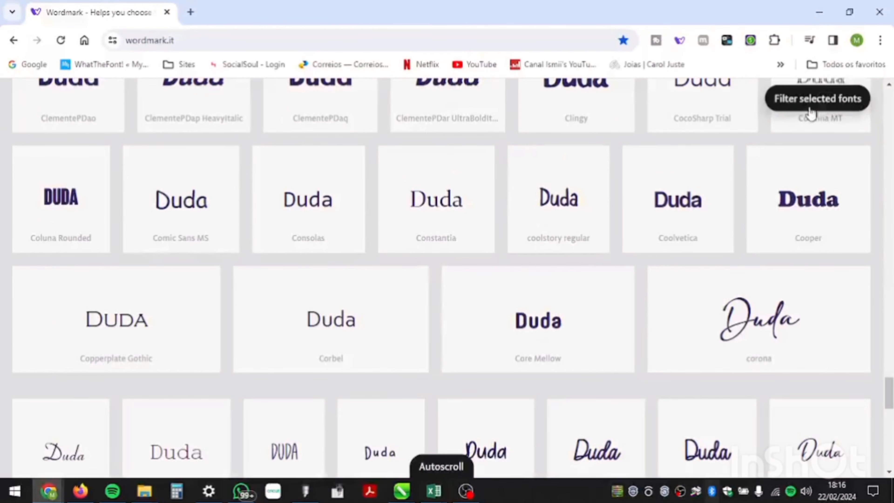
click(831, 100)
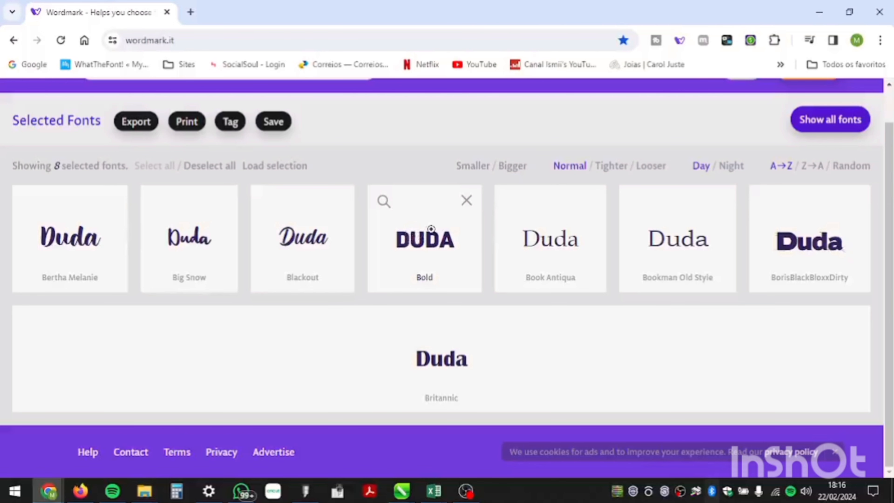
Step: Remove Bold, BorisBlackBloxxDirty, Britannic, Book Antiqua and Bookman Old Style from the selected fonts
click(467, 201)
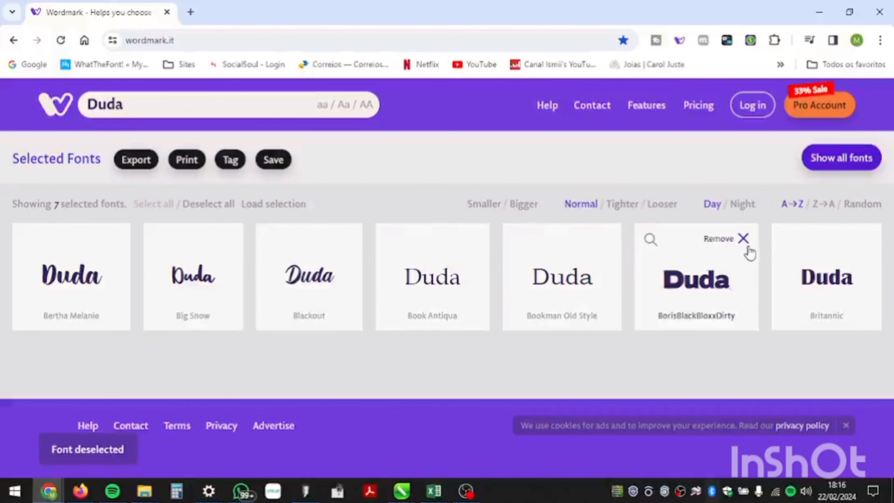
click(745, 243)
click(867, 238)
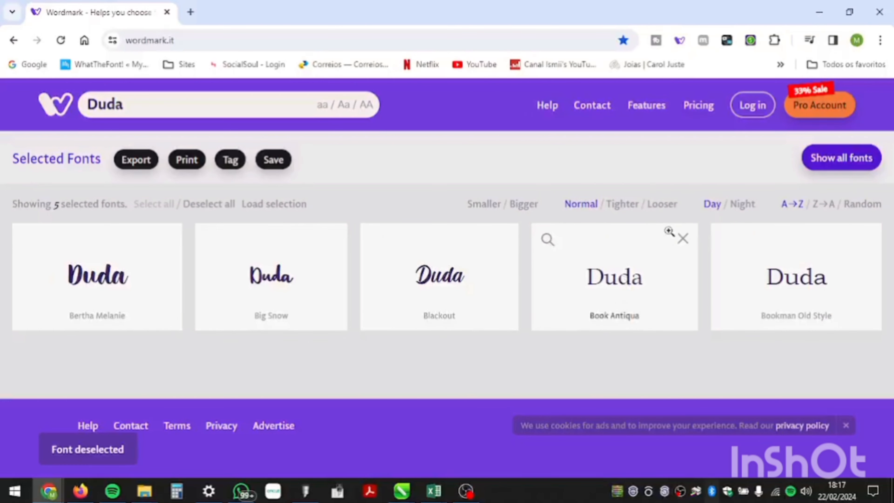
click(683, 239)
click(867, 240)
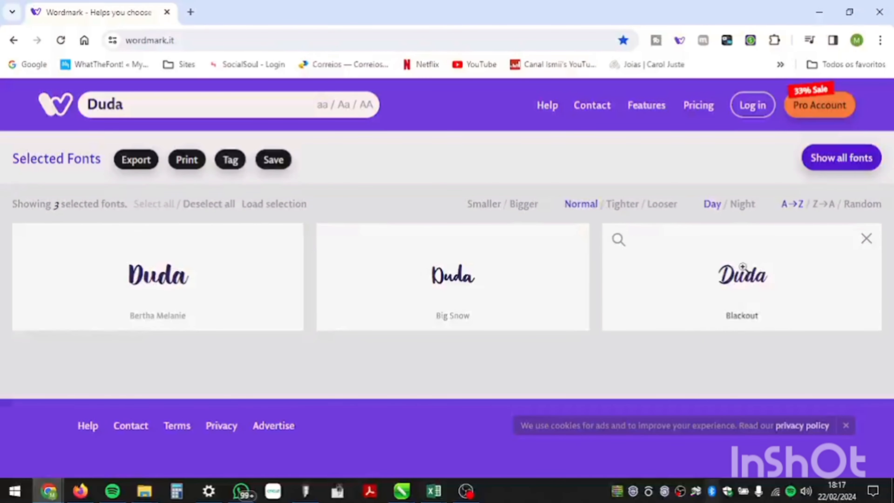
drag(736, 271, 643, 310)
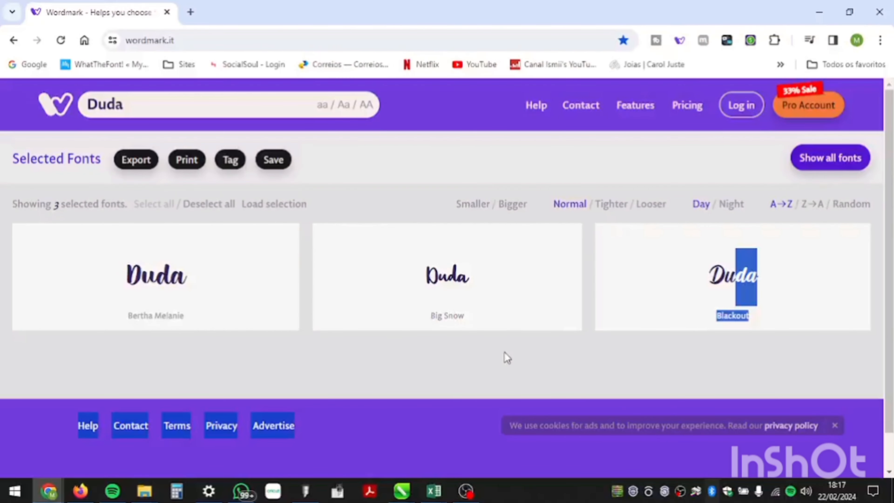
click(505, 359)
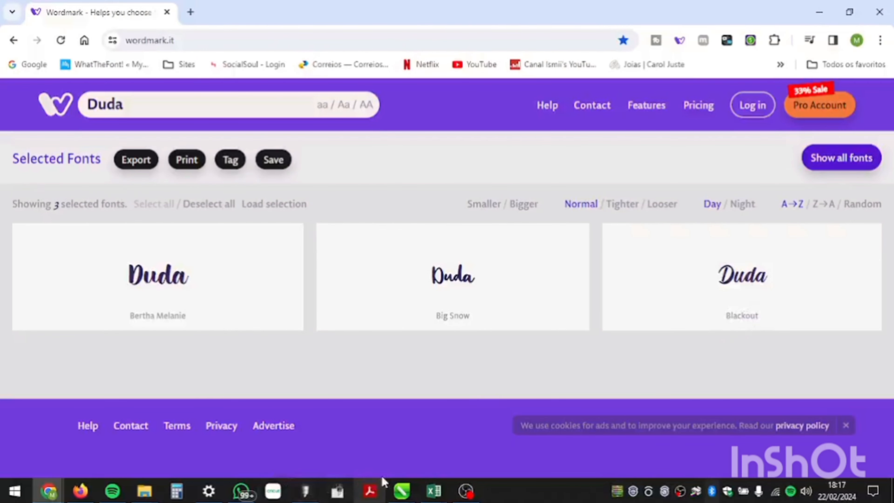
Step: Switch to CorelDRAW, add the text "Duda", enlarge it to about 188 mm wide and place it well outside the page
click(401, 491)
click(395, 219)
text(Duda)
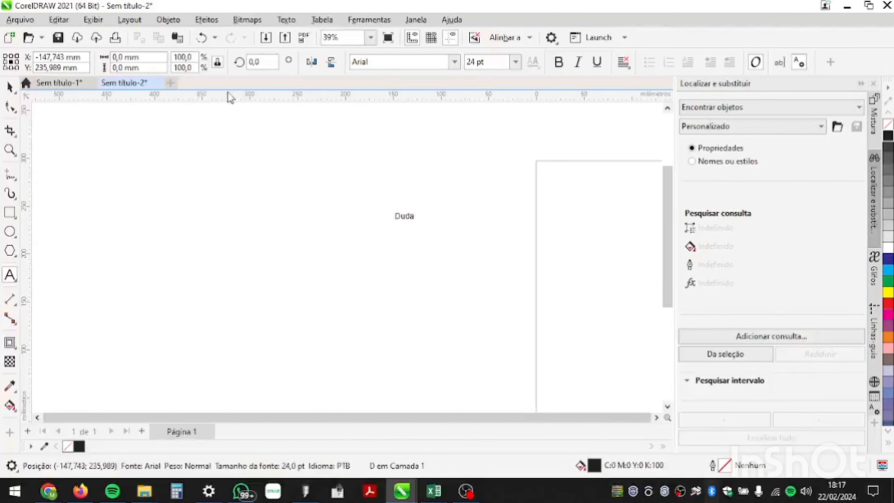
click(10, 87)
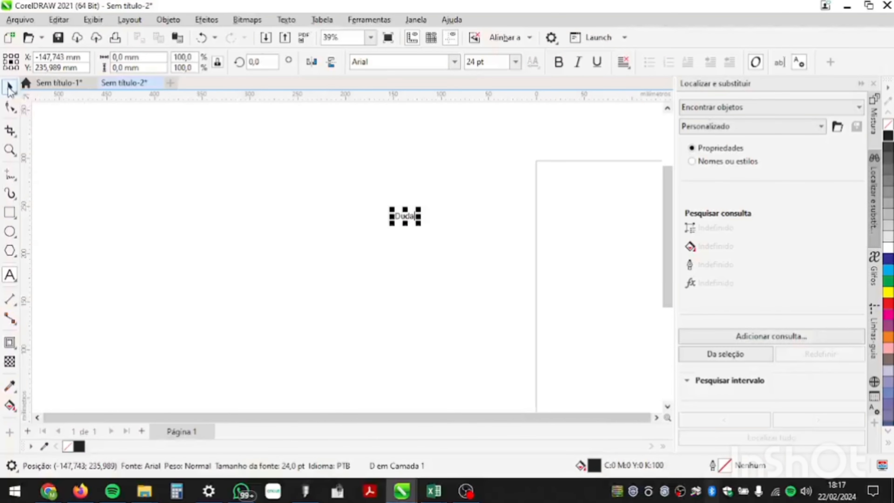
drag(415, 219, 577, 270)
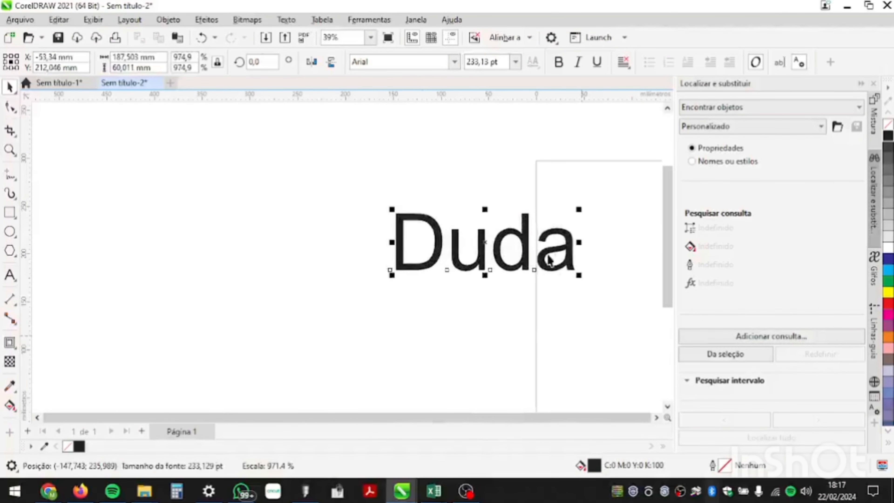
drag(518, 257, 202, 183)
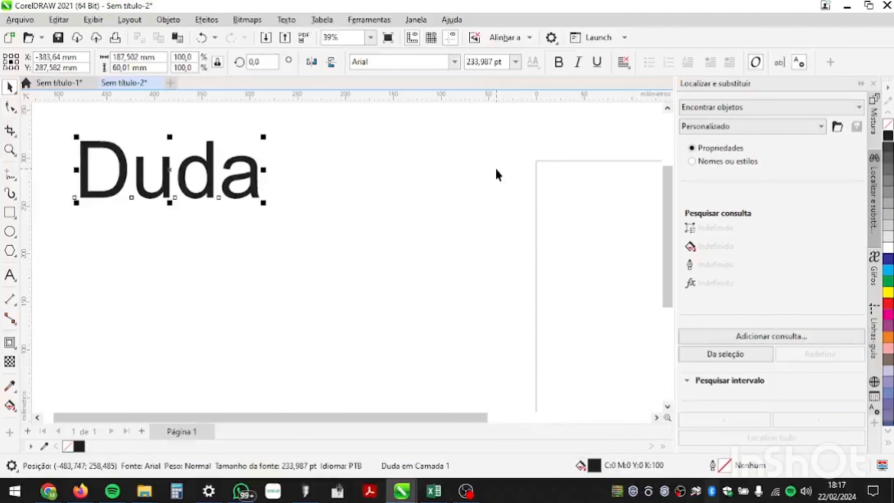
Step: Set the "Duda" text's font to Blackout and move the text closer to the page
click(455, 62)
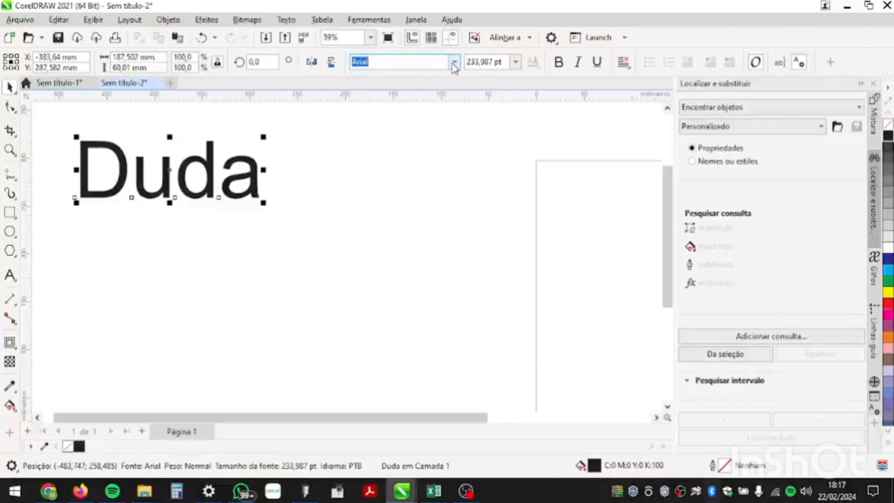
text(black)
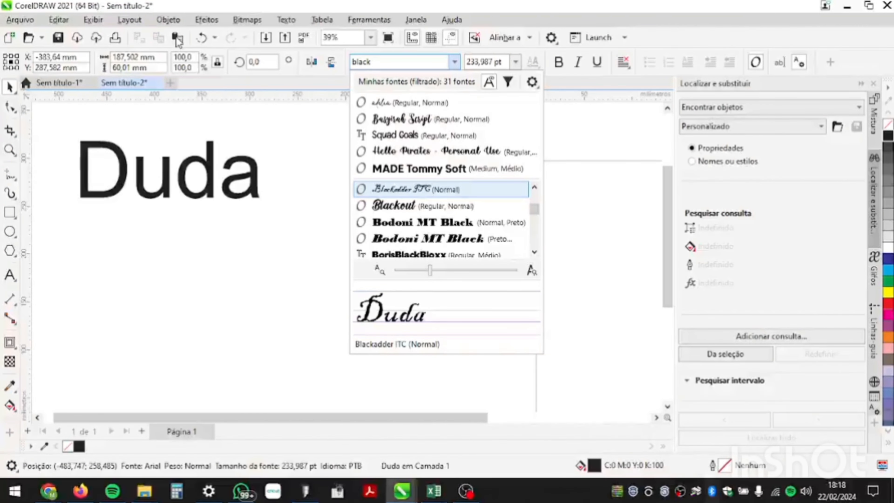
click(426, 206)
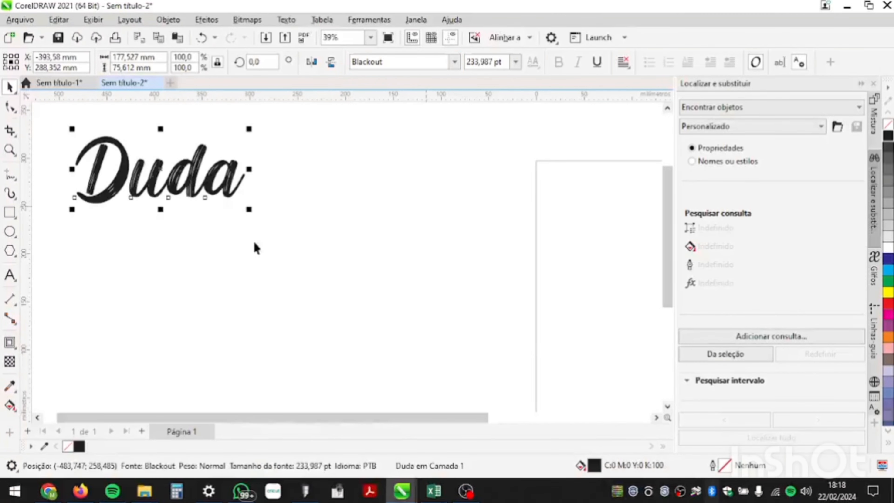
click(285, 253)
drag(147, 199, 378, 243)
Step: Examine the brush texture and the joins between the letters of the "Duda" text up close
scroll(378, 243, up, 5)
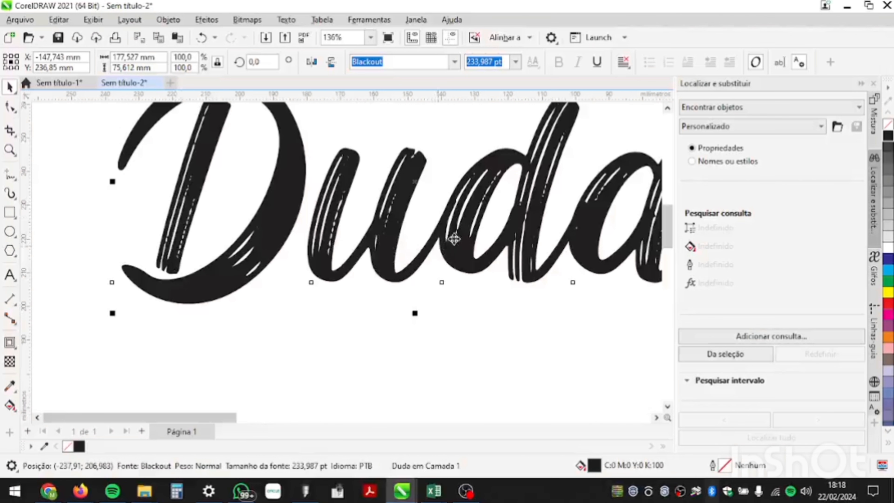
scroll(379, 245, up, 3)
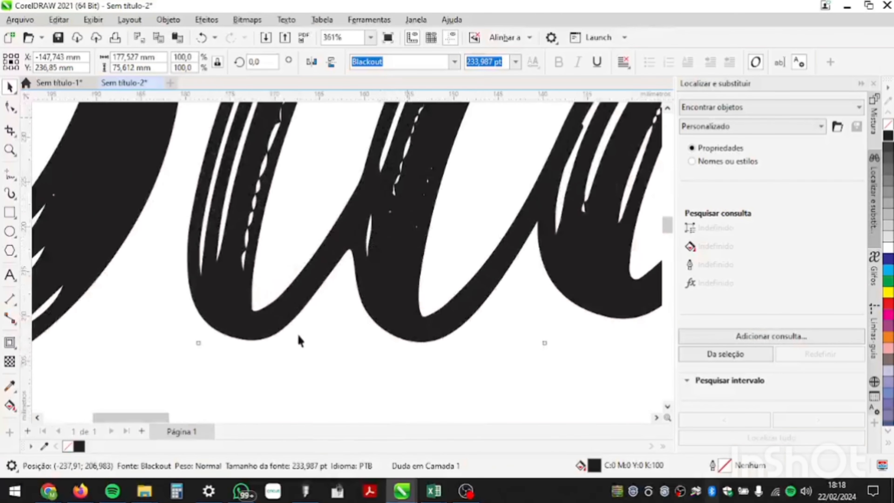
scroll(309, 378, down, 2)
scroll(339, 266, down, 2)
click(380, 204)
scroll(312, 187, up, 1)
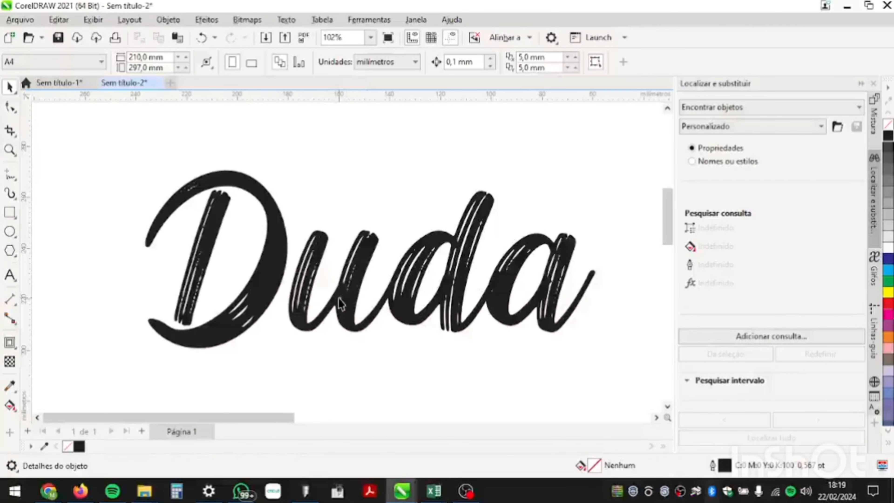
Step: Shift the "Duda" text slightly upward and convert it to curves
double_click(282, 257)
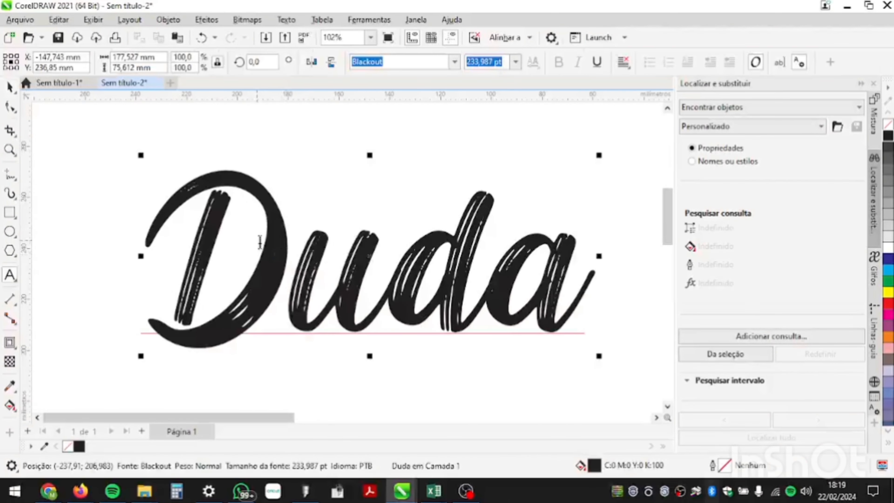
drag(259, 242, 490, 282)
click(9, 87)
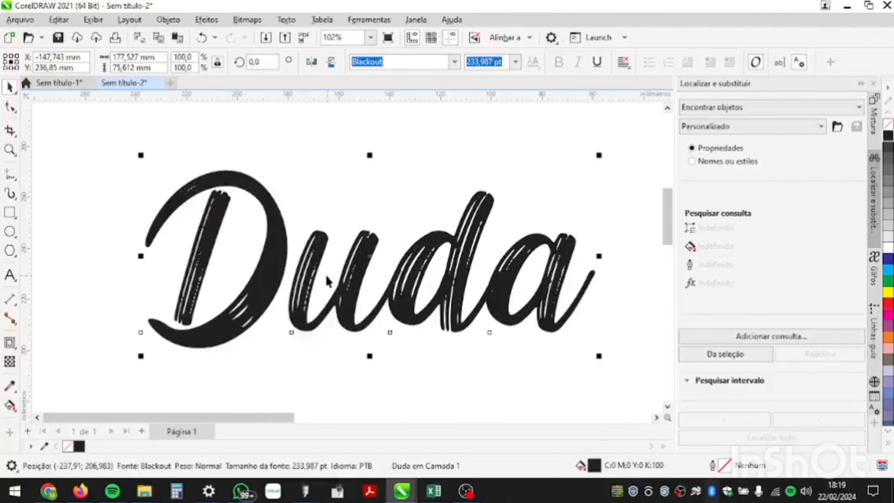
drag(314, 257, 308, 240)
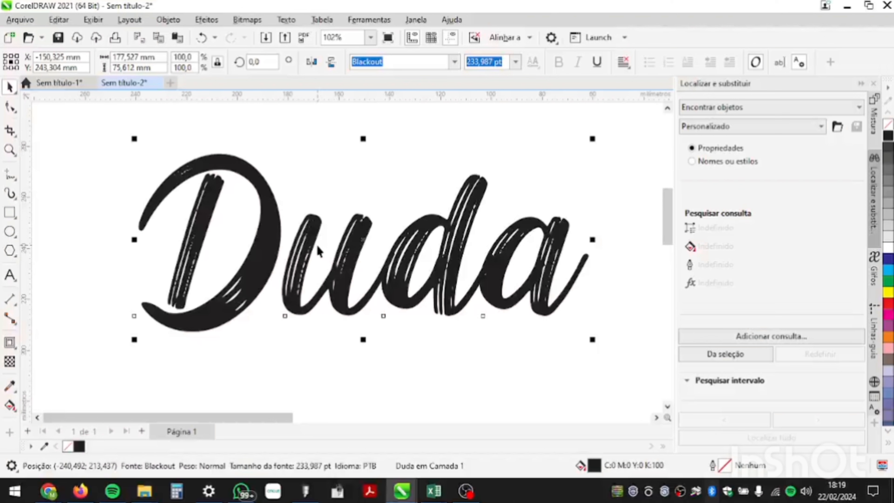
key(ctrl+q)
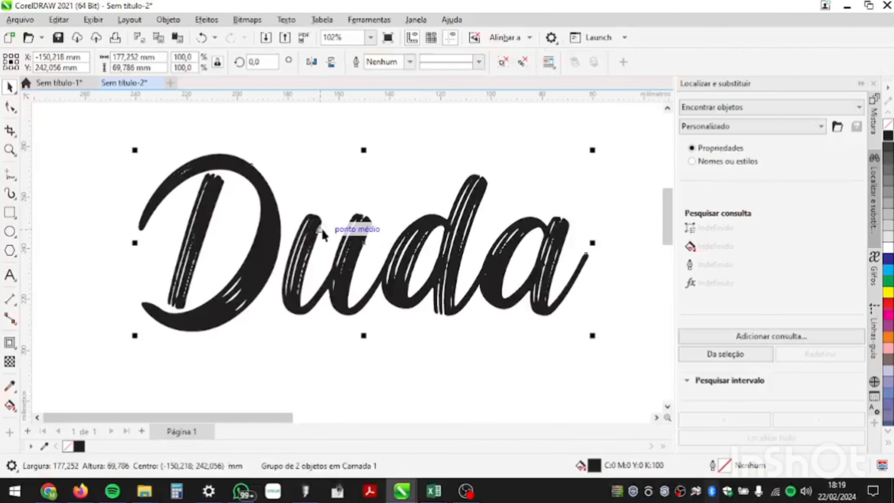
Step: Convert the grouped "Duda" lettering to curves, ungroup everything and expose the nodes of the "Dud" curve for editing
right_click(307, 228)
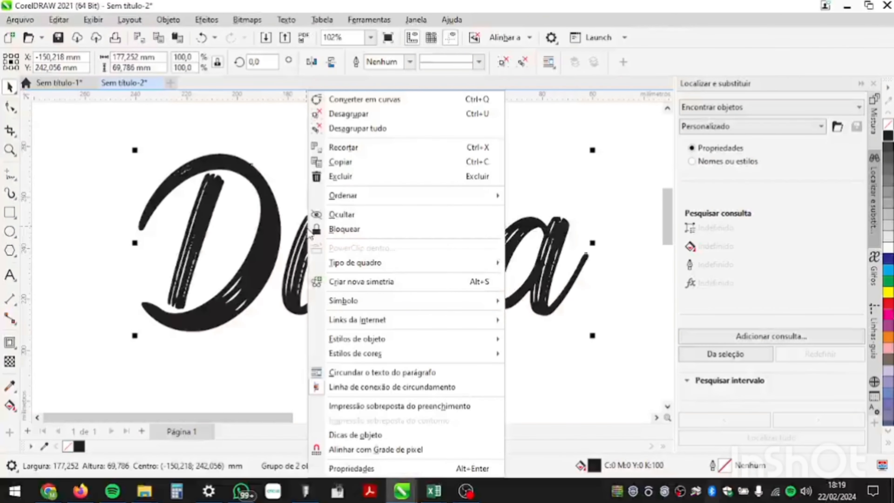
click(363, 101)
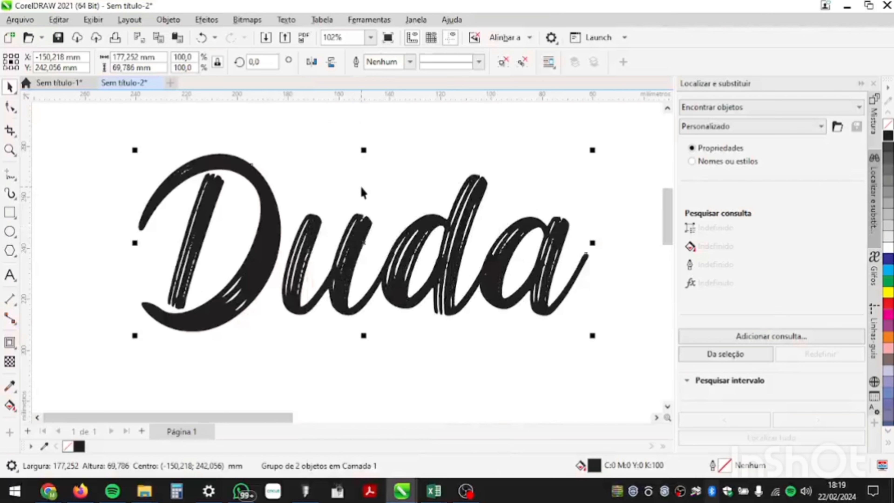
click(364, 224)
click(365, 224)
right_click(365, 226)
click(398, 129)
key(F10)
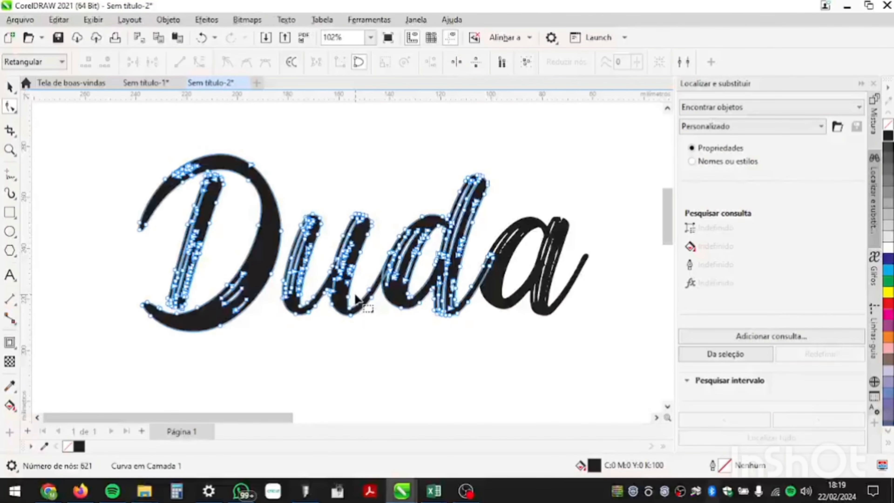
Step: Delete the nodes that form the brush-texture slits in the lower curve of the D
scroll(217, 306, up, 5)
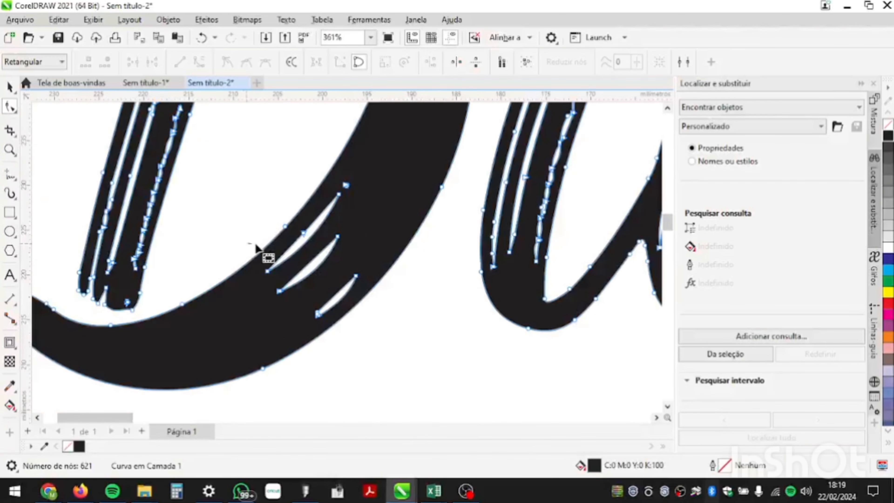
drag(248, 270, 385, 353)
key(Delete)
drag(367, 281, 299, 166)
key(Delete)
Step: Delete the nodes of the brush-texture slits along the length of the D's inner stem
scroll(367, 385, down, 3)
scroll(225, 215, up, 4)
drag(187, 137, 274, 225)
key(Delete)
drag(226, 122, 293, 191)
scroll(110, 224, down, 3)
key(Delete)
scroll(205, 155, up, 4)
mouse_move(228, 172)
mouse_down()
mouse_move(274, 215)
mouse_move(222, 143)
mouse_up()
key(ctrl+z)
key(Delete)
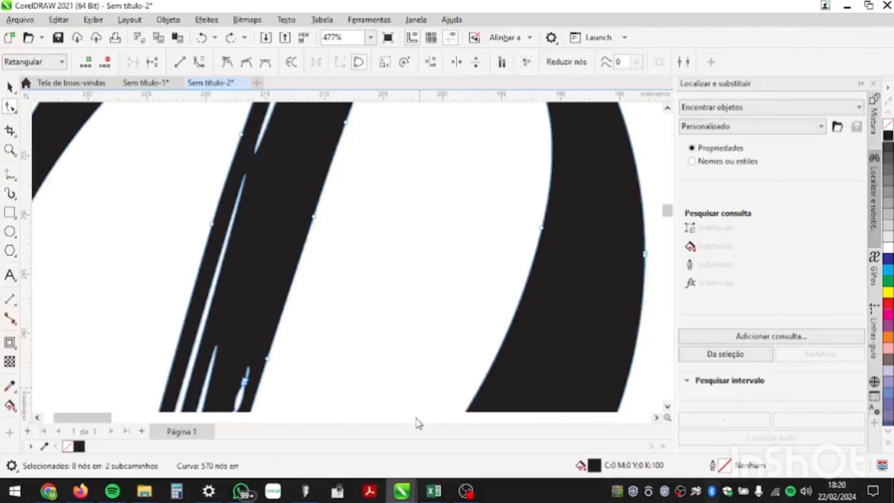
Step: Remove the remaining slit near the upper end of the D's inner stem by deleting its nodes
scroll(373, 345, down, 4)
scroll(329, 250, up, 2)
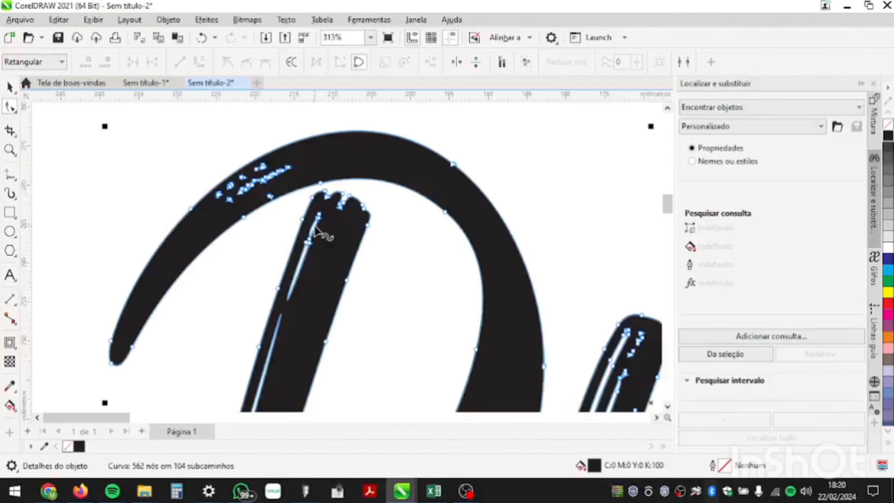
drag(304, 201, 330, 225)
key(Delete)
drag(310, 261, 290, 249)
key(Delete)
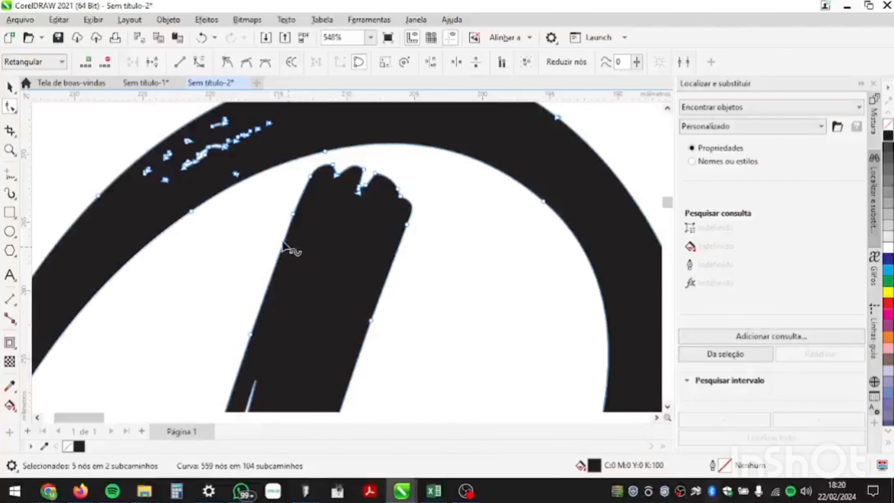
Step: Delete the texture specks in the D's upper arc and the notch nodes at the stem's tip, leaving a smooth rounded end
drag(168, 117, 324, 222)
key(Delete)
scroll(357, 356, down, 2)
key(Delete)
scroll(416, 177, down, 2)
scroll(431, 215, up, 3)
drag(391, 322, 495, 265)
key(Delete)
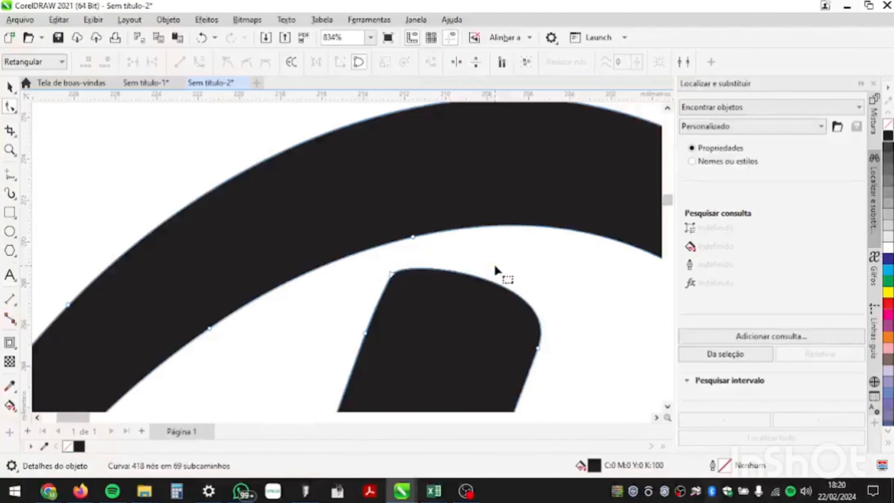
Step: Delete the brush-texture nodes in the first stroke of the u to smooth it
scroll(361, 208, down, 4)
scroll(468, 207, up, 4)
key(Delete)
scroll(394, 394, down, 1)
drag(288, 323, 303, 337)
key(Delete)
scroll(304, 338, down, 3)
Step: Delete the notch, speck and slit nodes around the upper end of the u's second stroke
drag(477, 209, 575, 340)
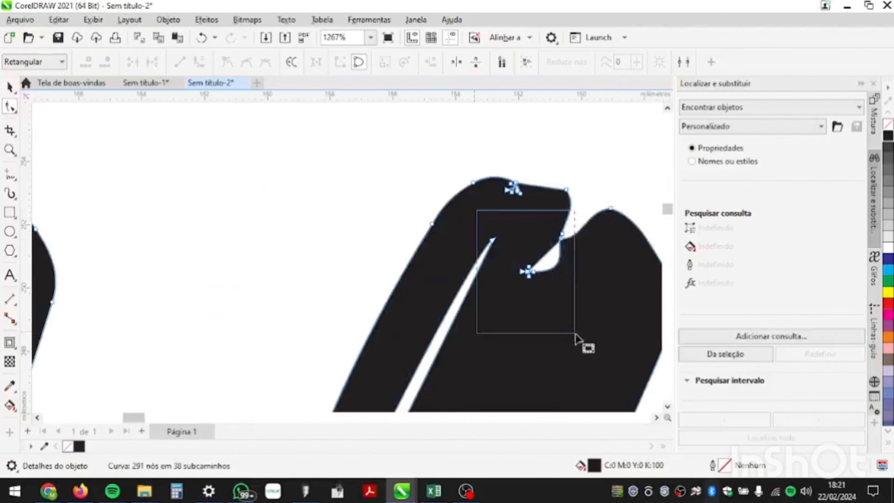
key(Delete)
scroll(415, 399, down, 2)
key(Delete)
key(Delete)
Step: Delete the nodes of the brush-texture slits in the d and the final a
scroll(486, 202, down, 2)
drag(549, 208, 584, 306)
key(Delete)
scroll(553, 335, up, 2)
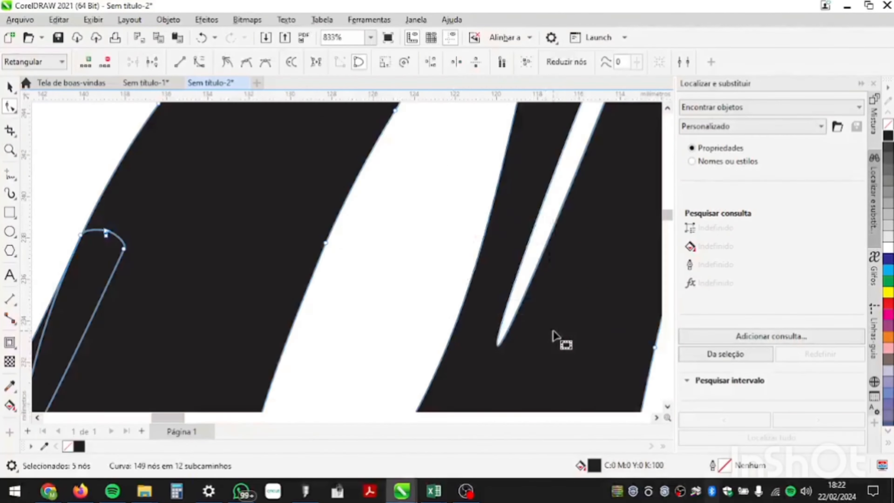
key(Delete)
scroll(576, 142, down, 1)
scroll(389, 319, down, 2)
scroll(389, 320, up, 2)
drag(397, 183, 483, 288)
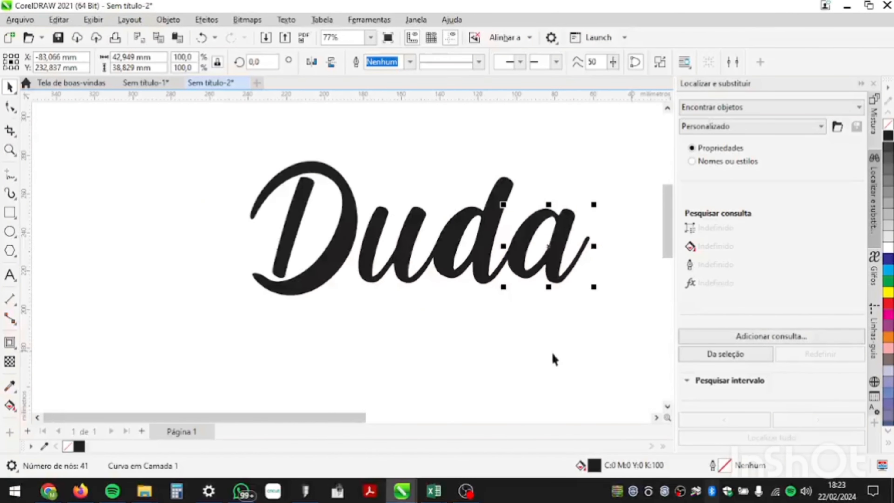
Step: Give the whole "Duda" lettering a black outline, remove its fill and inspect the overlaps between the letters
drag(189, 135, 570, 320)
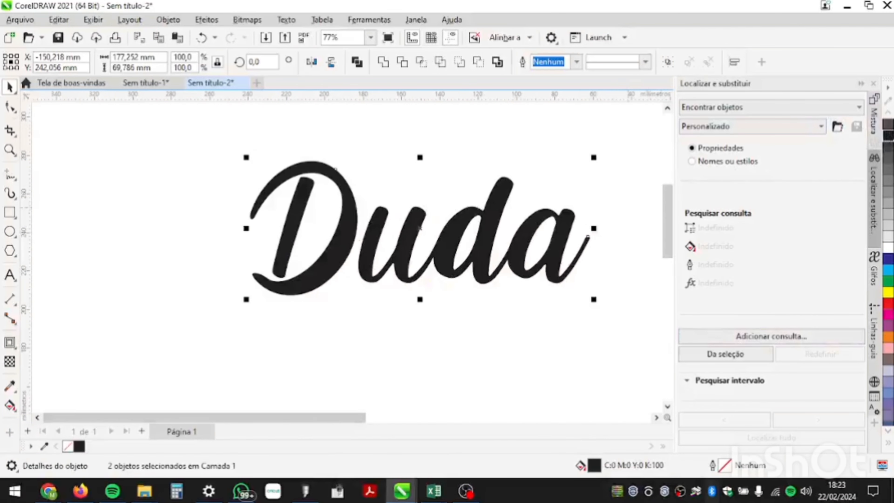
right_click(887, 138)
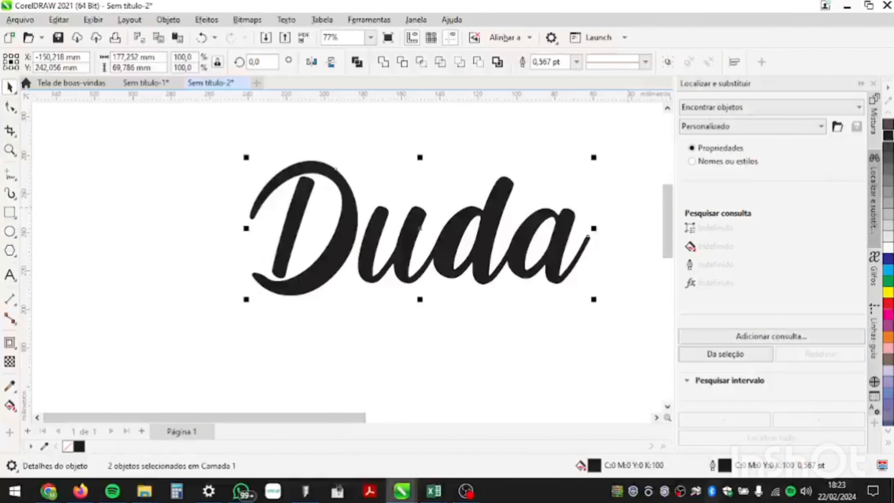
click(888, 131)
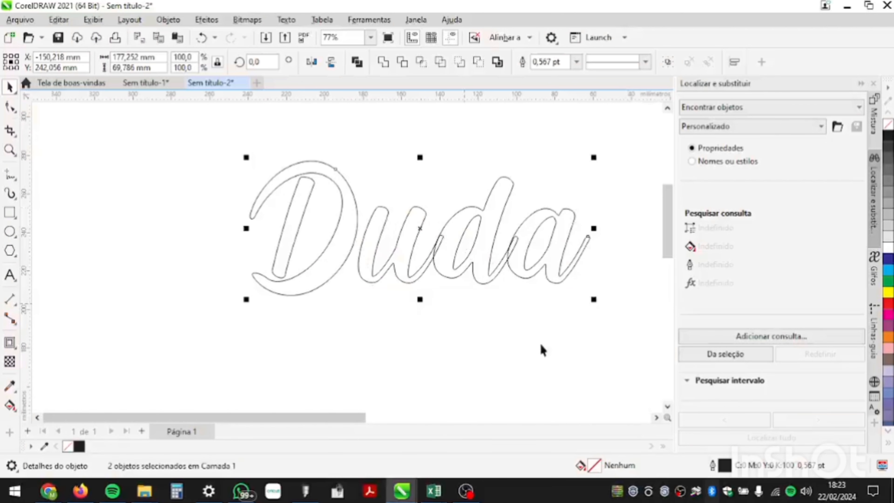
click(424, 300)
scroll(458, 247, up, 5)
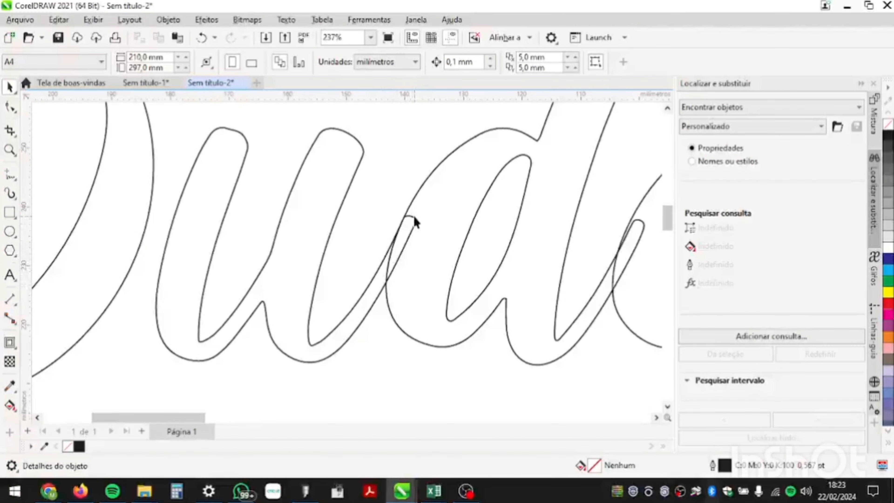
key(F3)
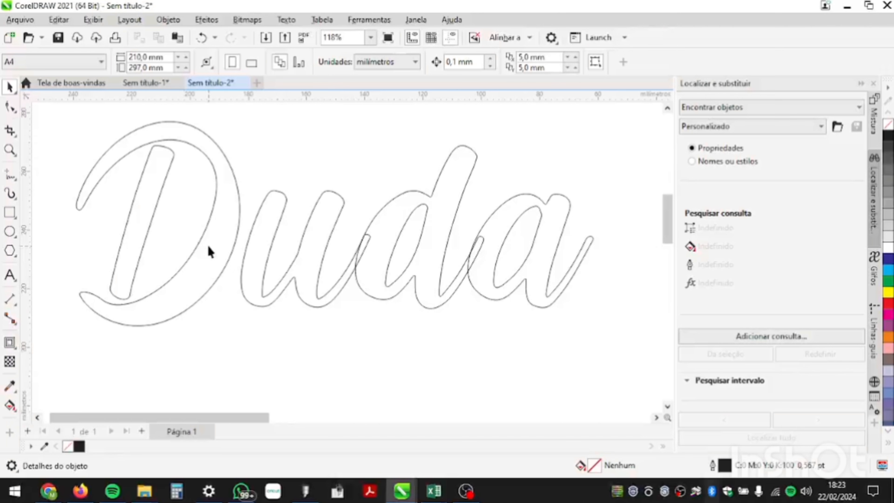
Step: Try moving the joined "Dud" curve downward as one piece, and undo the move
click(226, 265)
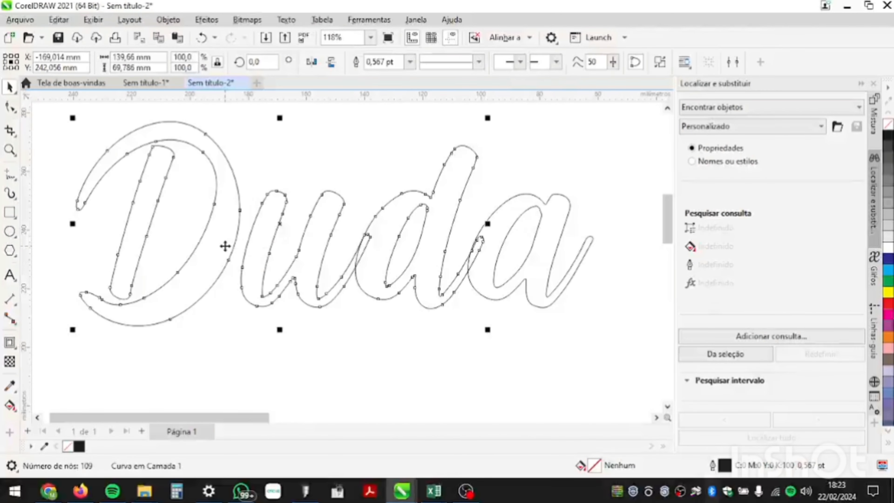
drag(225, 245, 243, 242)
key(ctrl+z)
key(ctrl+z)
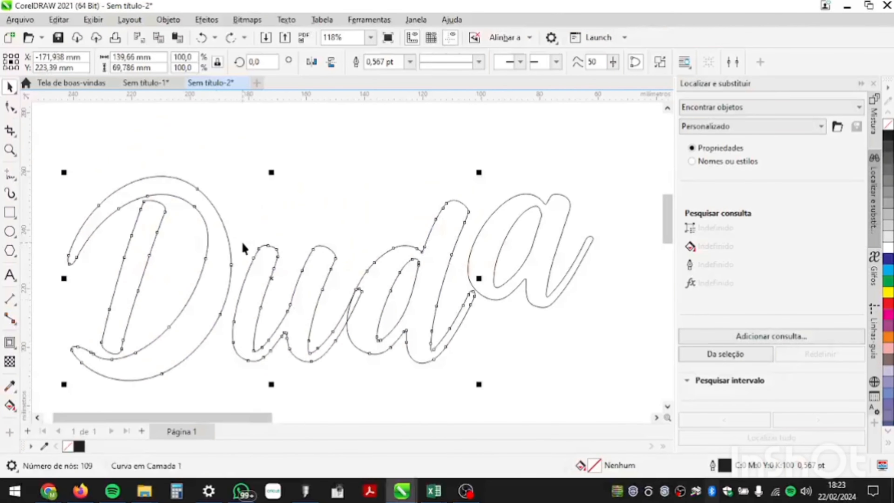
Step: Break the "Dud" curve apart into separate shapes, test-move the u on its own and undo that move
right_click(264, 262)
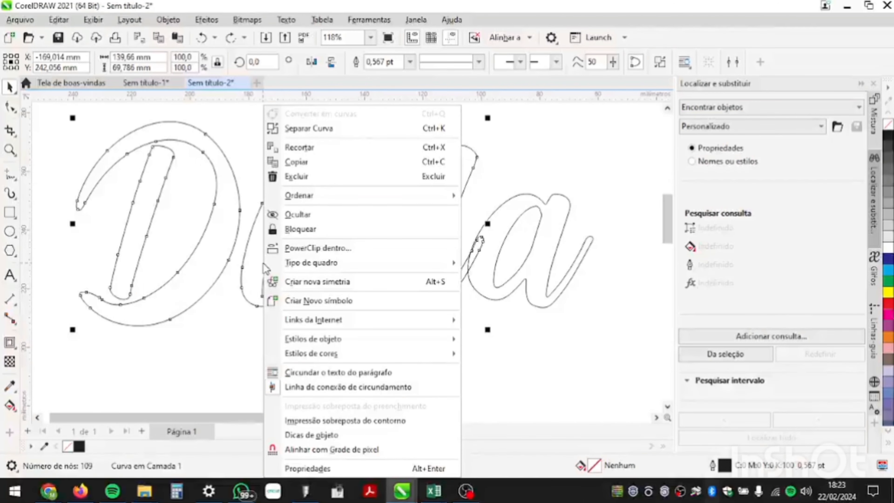
click(313, 128)
click(309, 163)
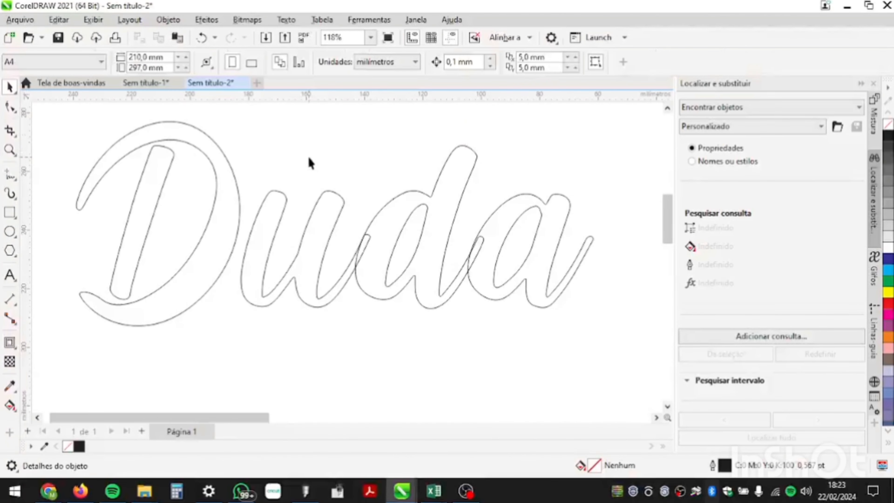
drag(306, 248, 294, 304)
key(ctrl+z)
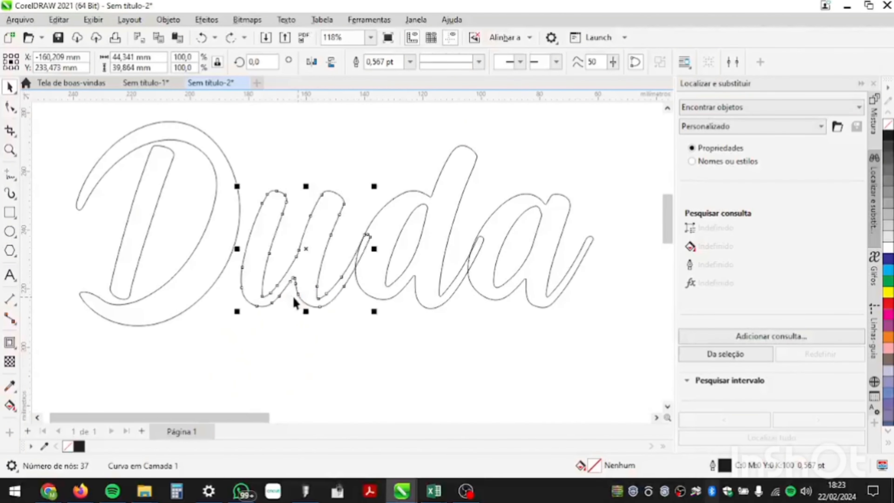
click(364, 338)
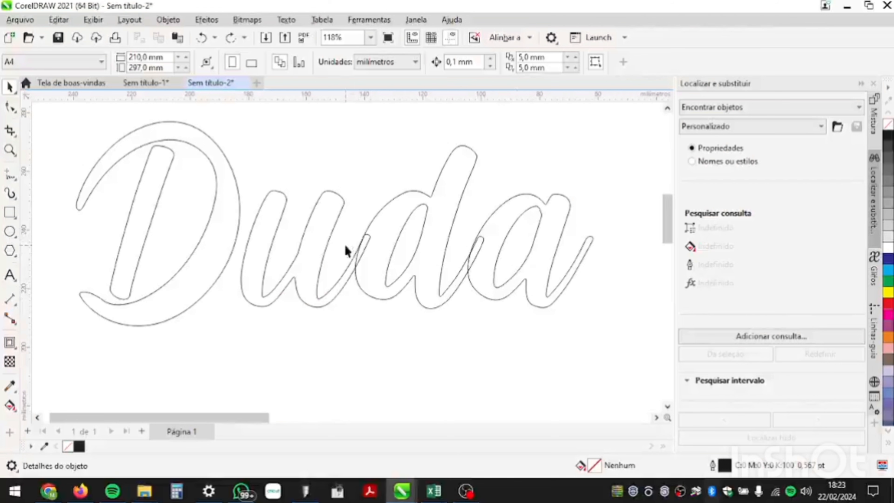
Step: Weld the u and the outer outline of the d into one shape, and weld that shape with the a
click(336, 215)
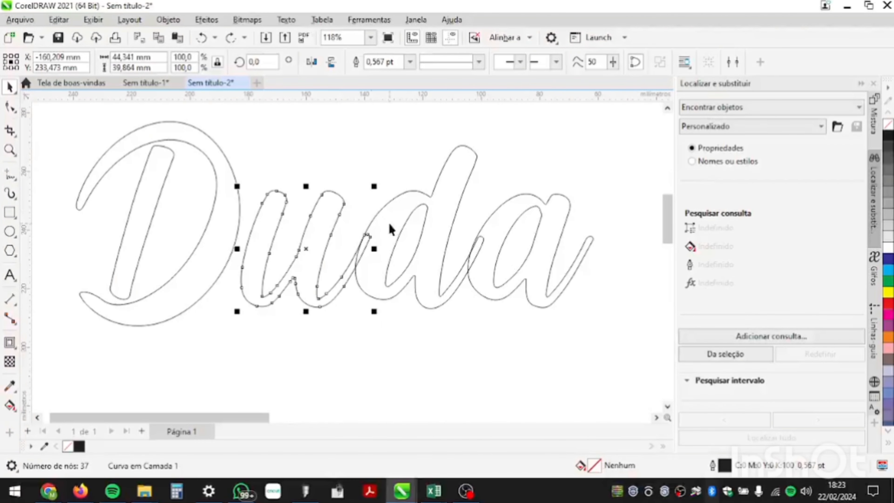
shift+click(401, 213)
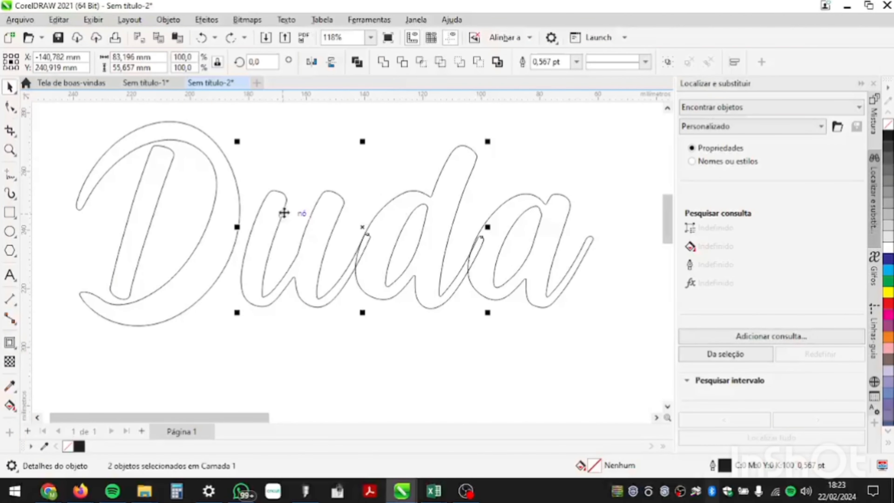
click(331, 216)
click(347, 239)
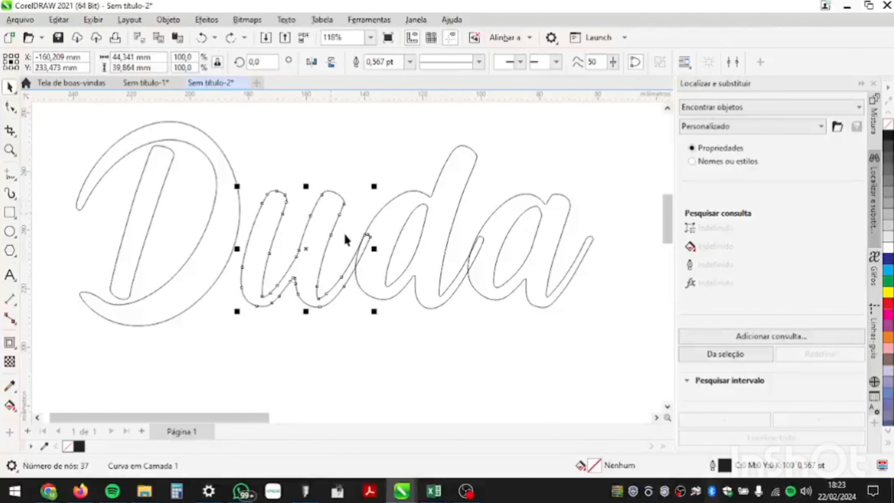
shift+click(385, 222)
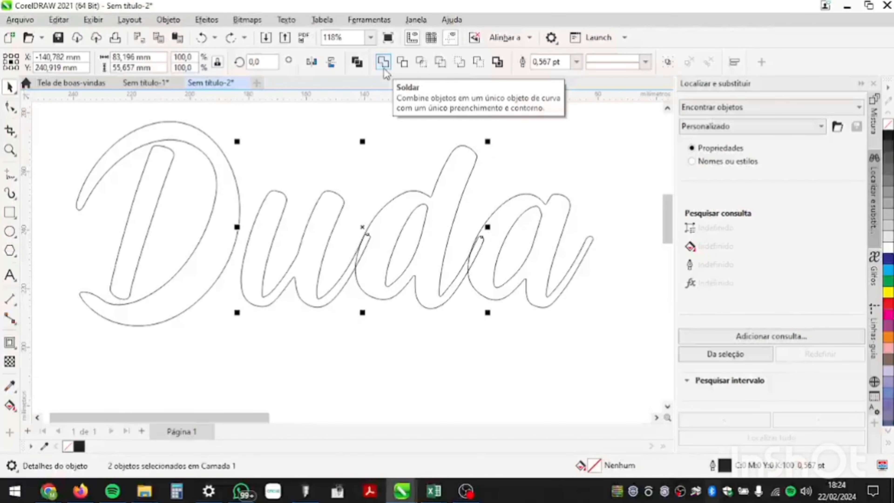
click(383, 63)
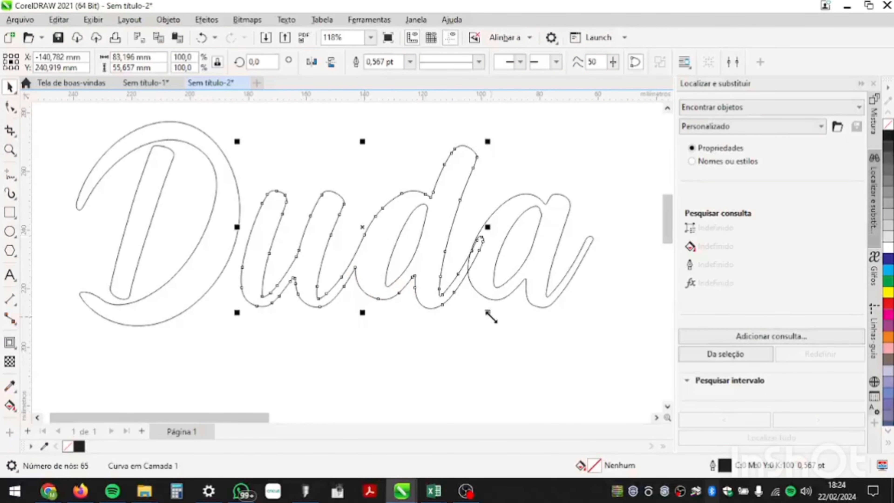
shift+click(515, 211)
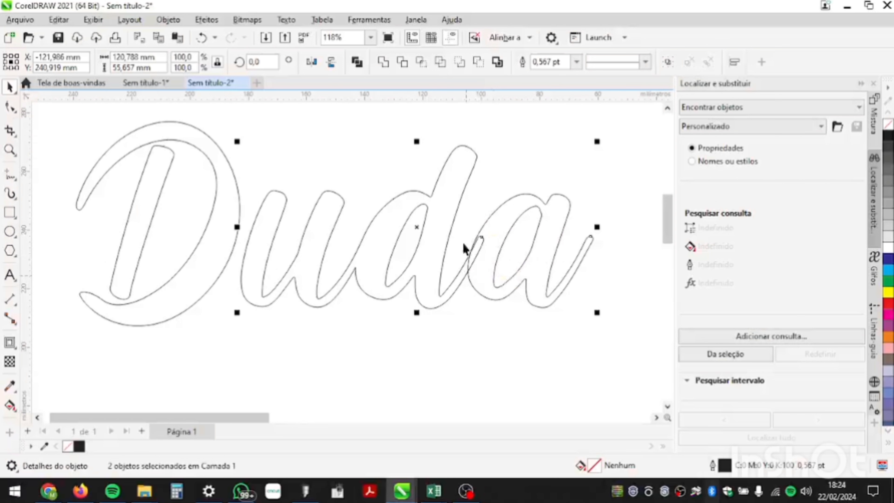
click(384, 62)
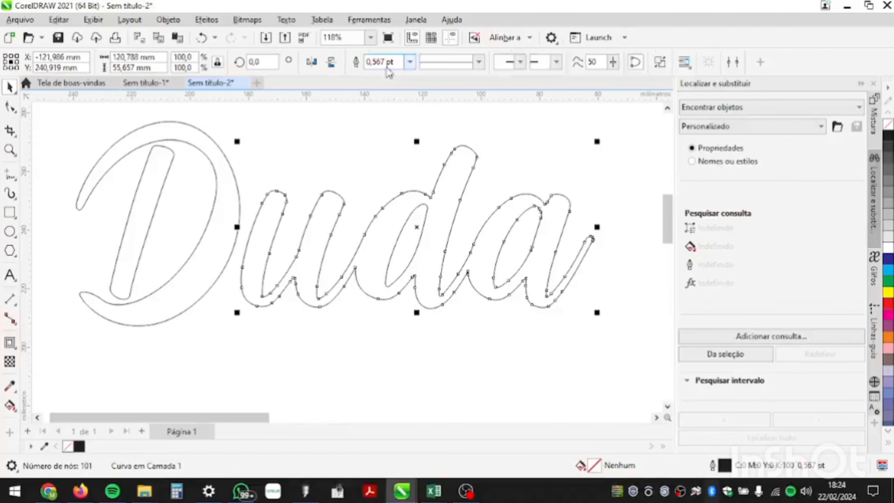
scroll(519, 377, down, 1)
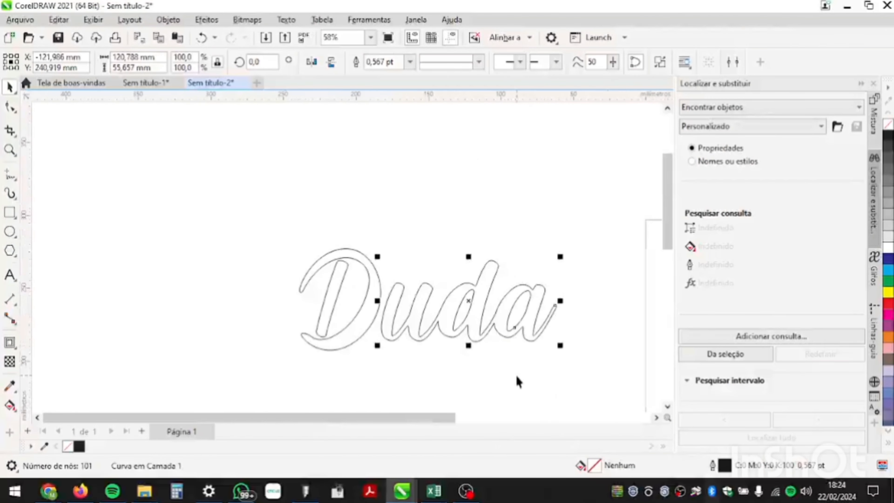
Step: Select all the lettering objects and review the outlines where the letters were welded
click(576, 367)
drag(235, 215, 571, 386)
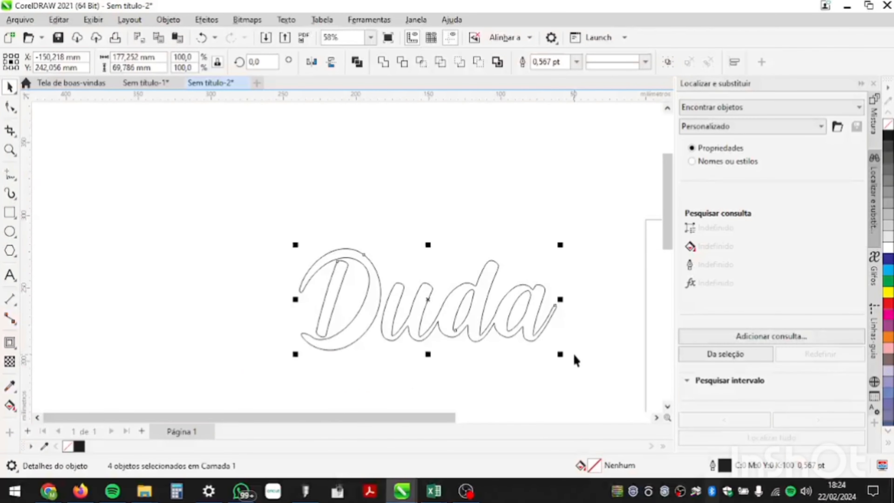
scroll(395, 339, up, 3)
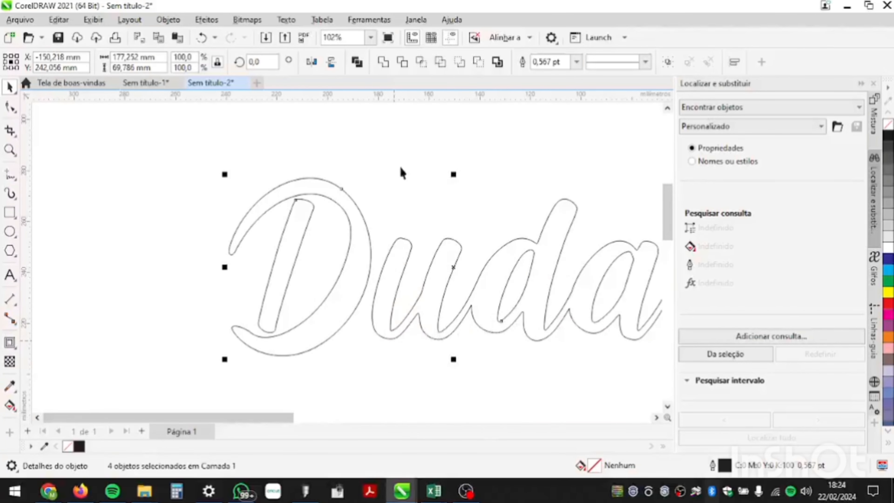
scroll(302, 175, down, 1)
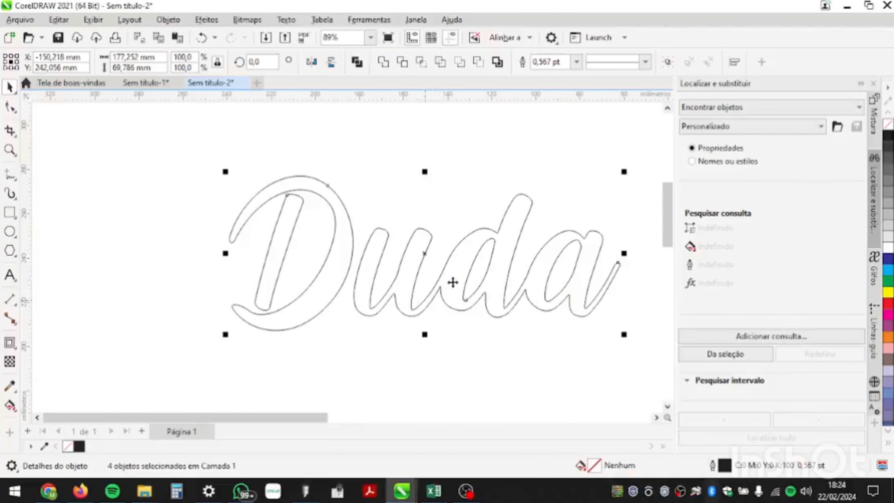
Step: Move the welded "uda" shape downward, away from the D and the d's separate inner loop
click(430, 211)
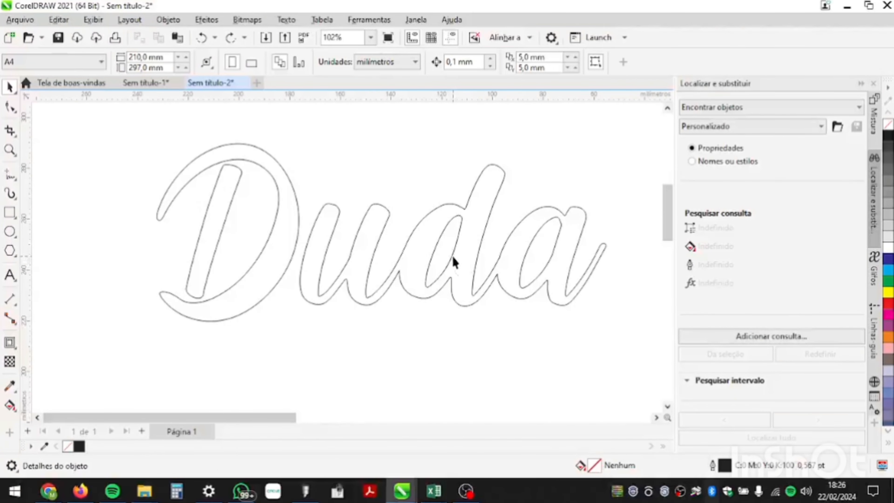
click(467, 285)
drag(478, 257, 485, 344)
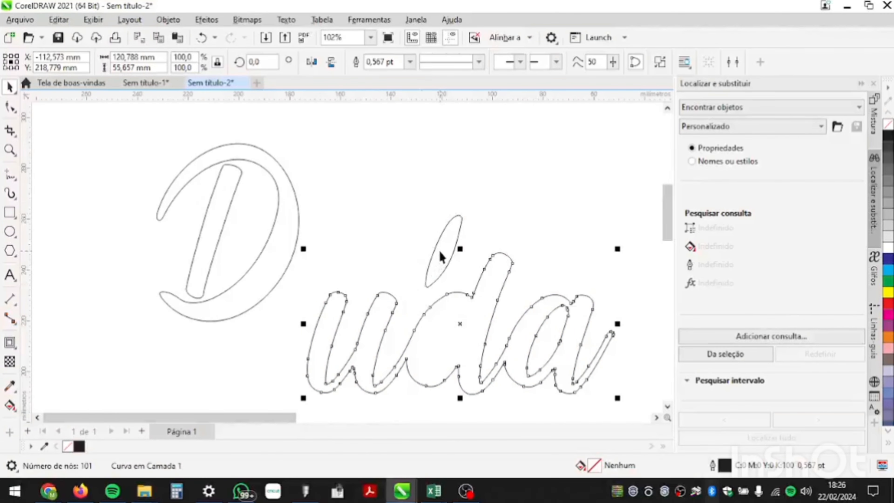
Step: Undo the downward move of the welded "uda" shape and trim it with the d's separate inner loop
key(ctrl+z)
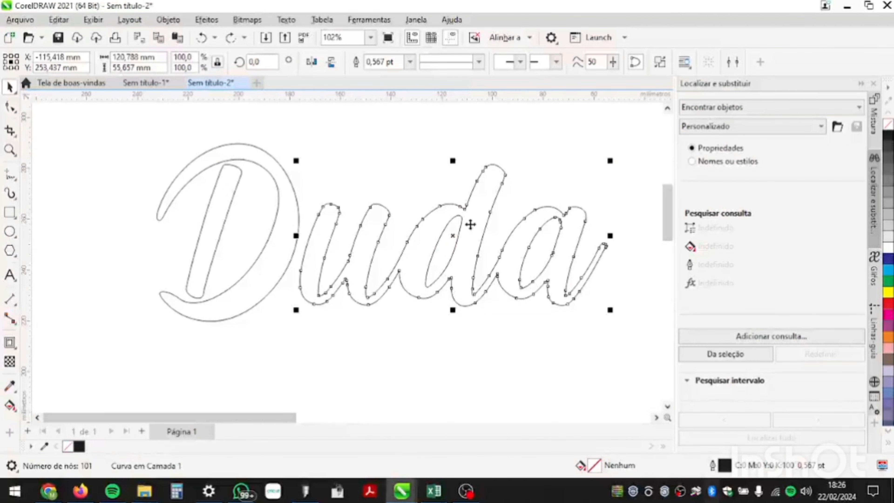
click(451, 329)
click(460, 243)
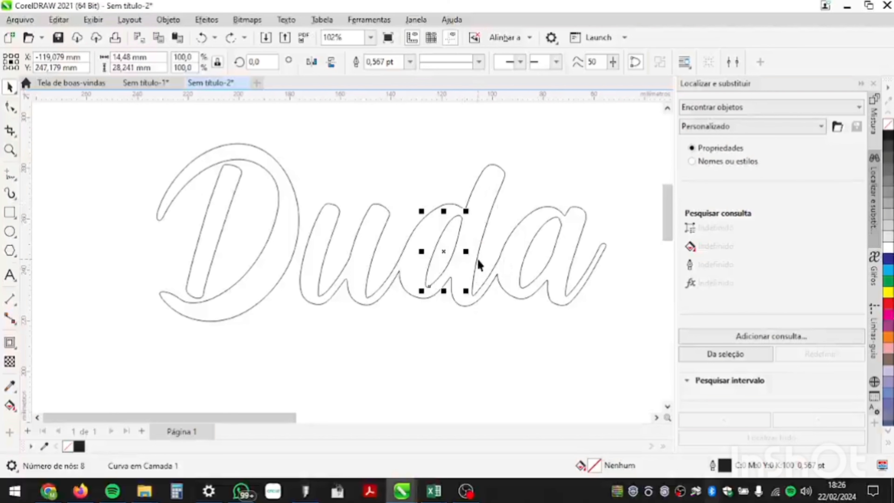
shift+click(489, 192)
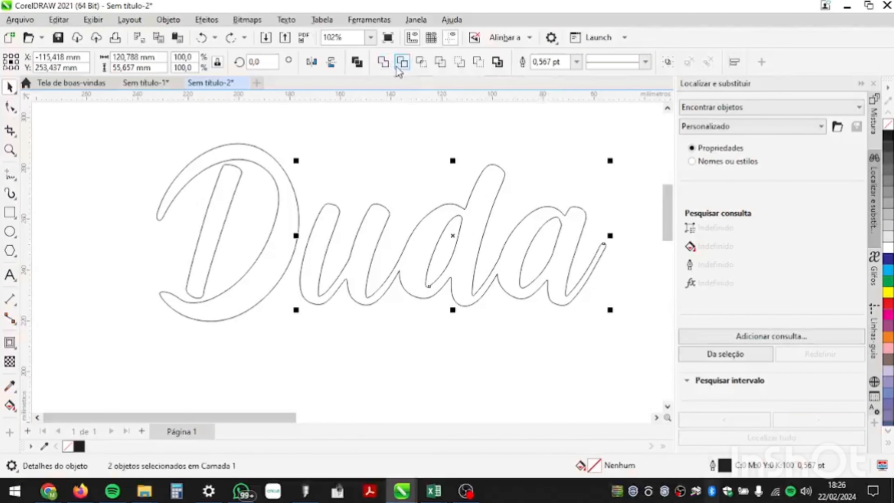
click(402, 73)
click(451, 248)
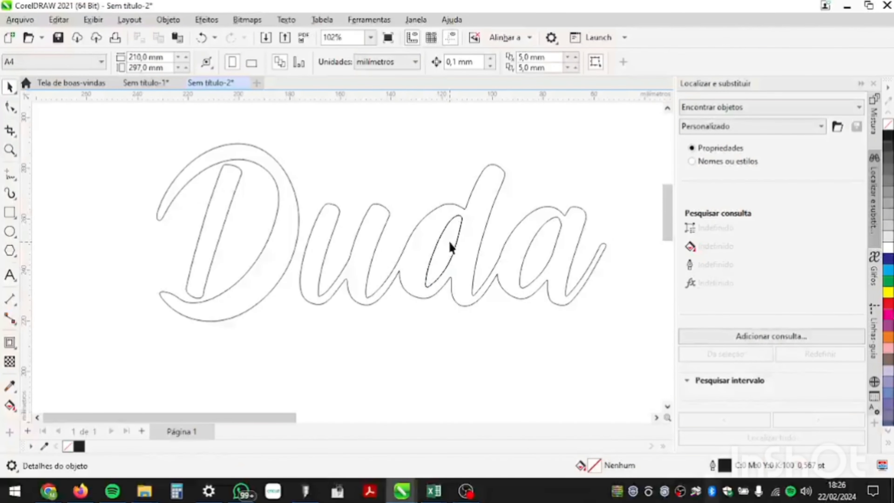
Step: Test-move the d's inner loop away from its cutout, undo that move and check the trimmed "uda" shape
drag(451, 248, 492, 295)
click(438, 290)
key(ctrl+z)
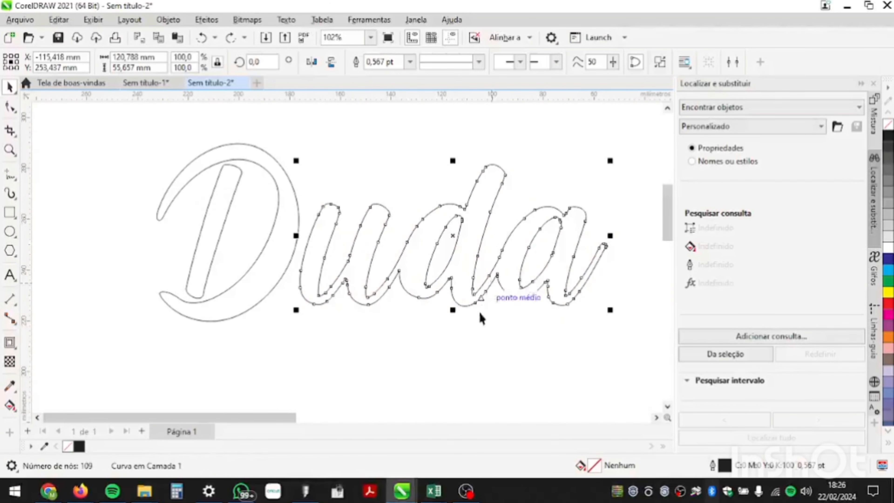
click(474, 357)
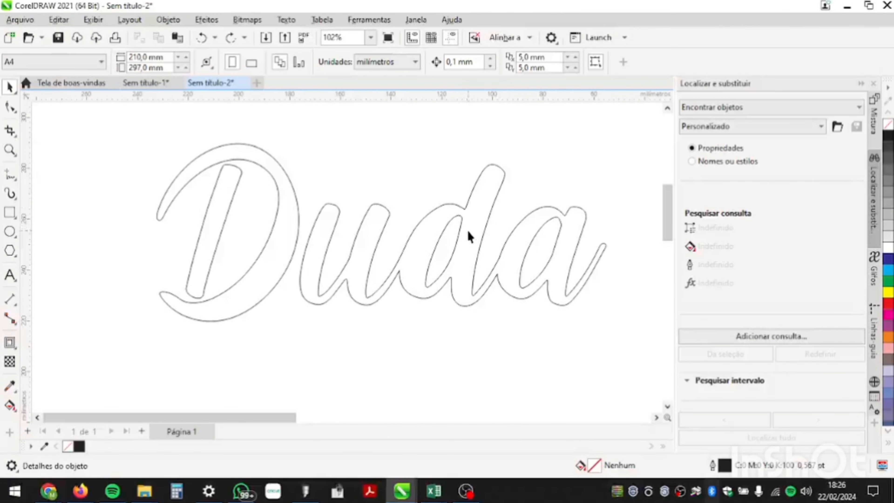
click(455, 250)
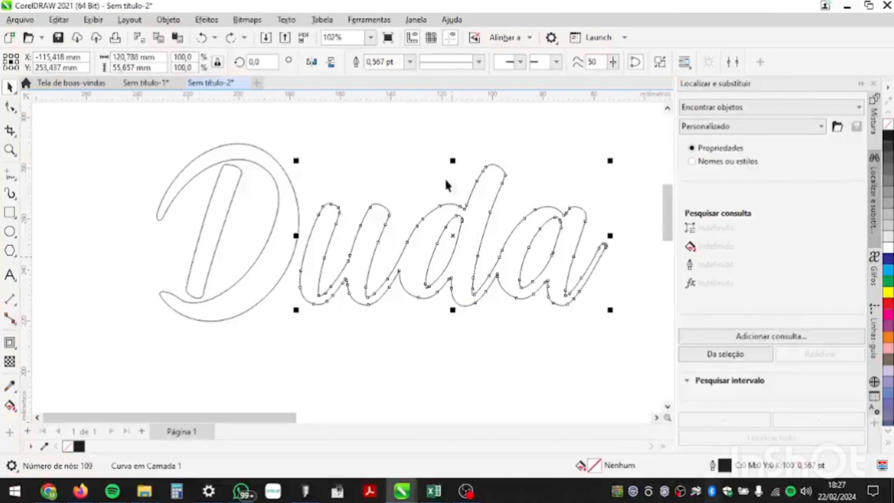
click(472, 384)
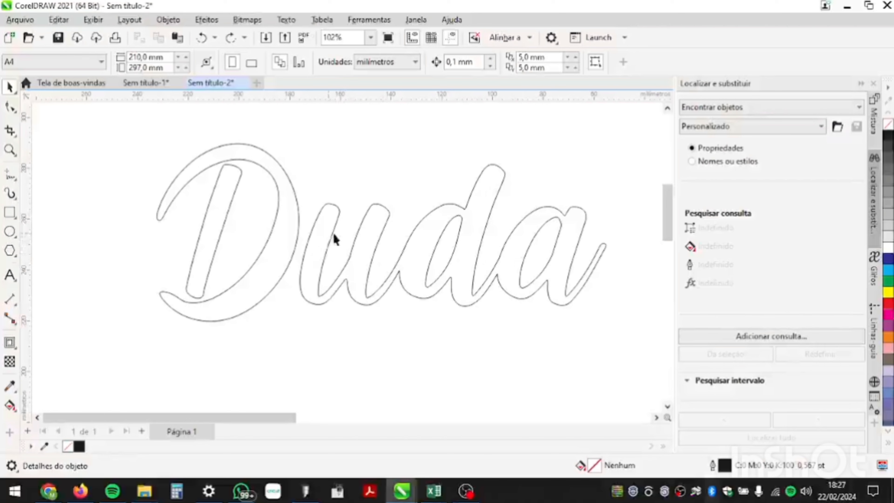
Step: Test-move the "uda" shape and the curved part of the D one at a time, undoing each move
scroll(334, 240, down, 2)
drag(483, 262, 496, 319)
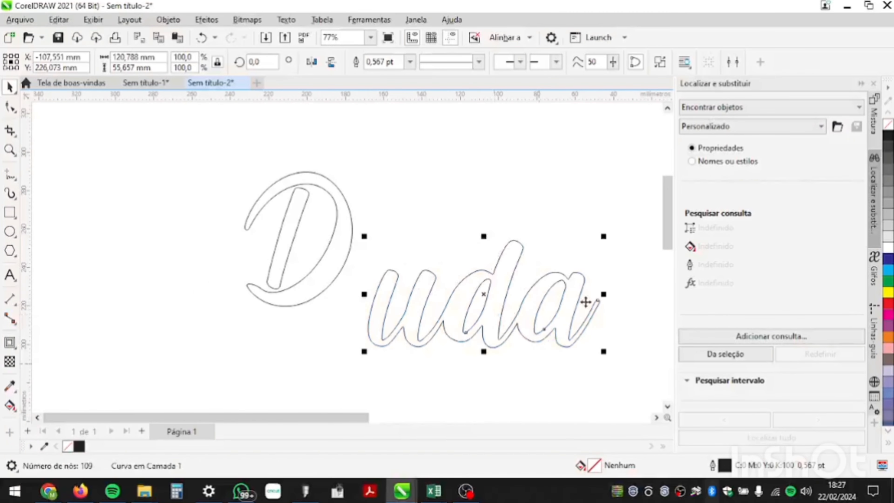
key(ctrl+z)
drag(349, 229, 376, 304)
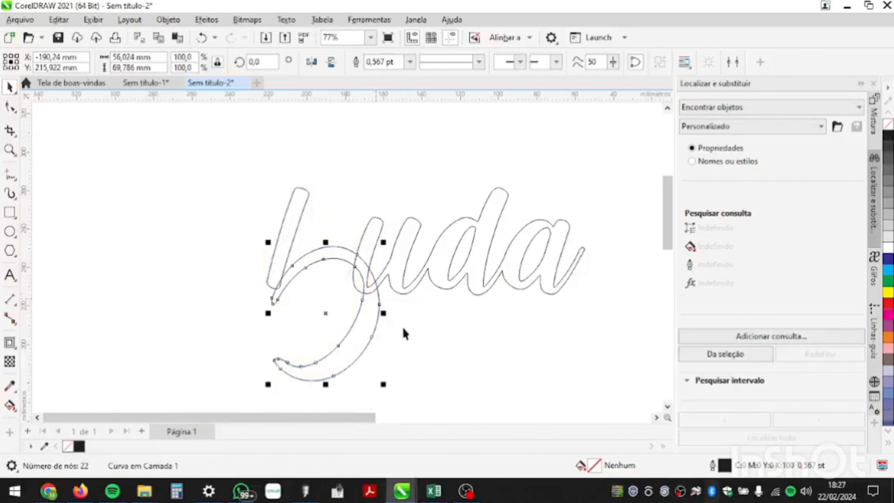
key(ctrl+z)
Step: Weld all the "Duda" pieces into one shape and move the lettering as a single unit slightly down the page
scroll(361, 236, down, 1)
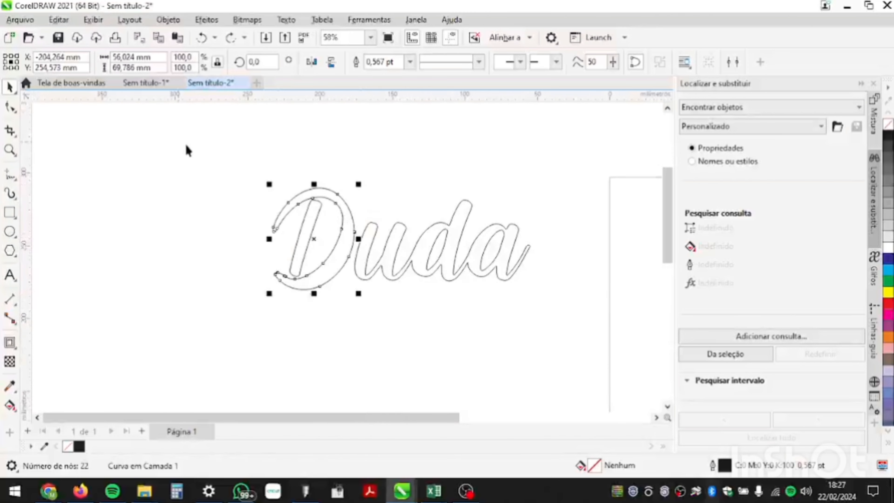
drag(183, 148, 656, 388)
drag(135, 156, 488, 362)
click(384, 63)
click(429, 260)
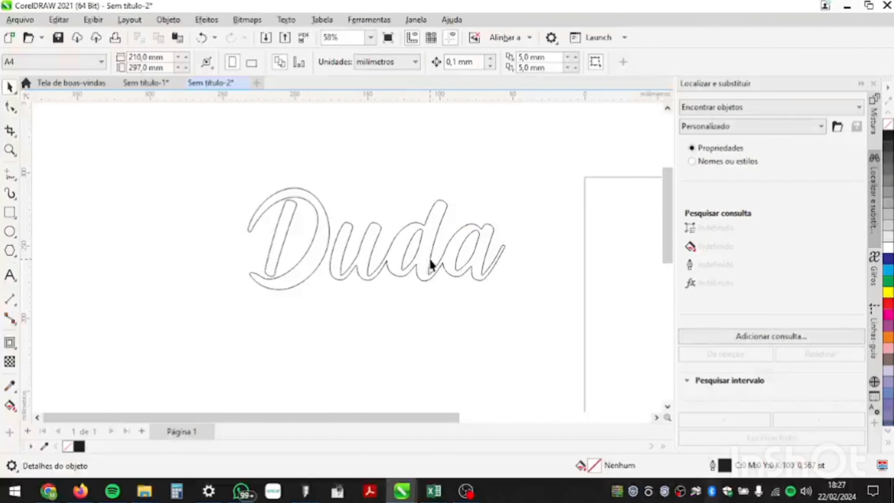
drag(430, 258, 429, 173)
drag(429, 186, 419, 273)
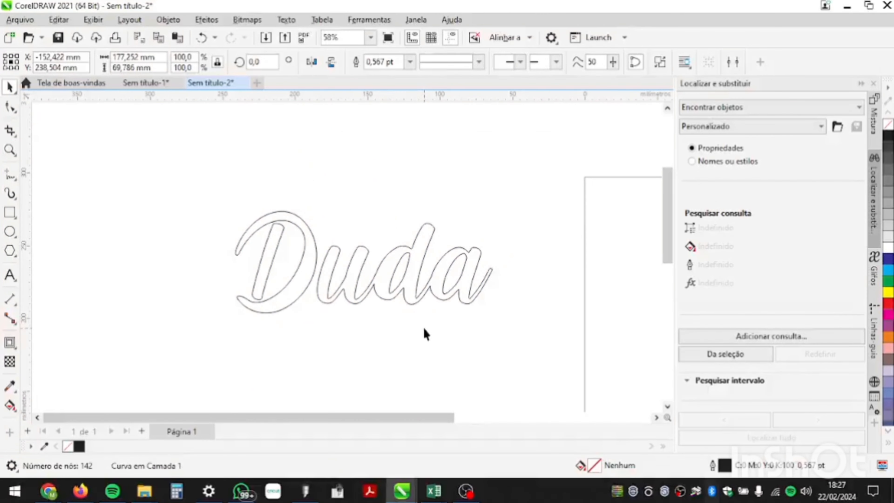
Step: Select the welded "Duda" lettering and examine its outline and the junctions between the letters
click(100, 147)
drag(116, 147, 548, 368)
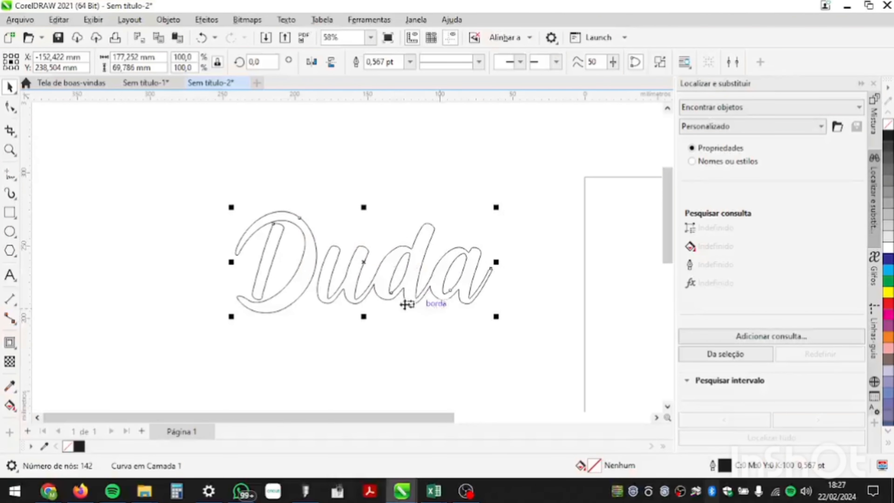
click(408, 336)
scroll(364, 301, up, 4)
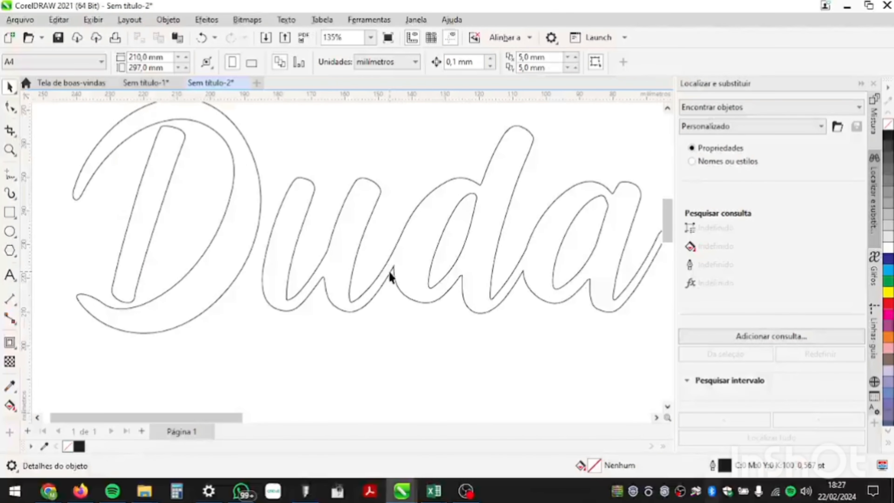
click(402, 265)
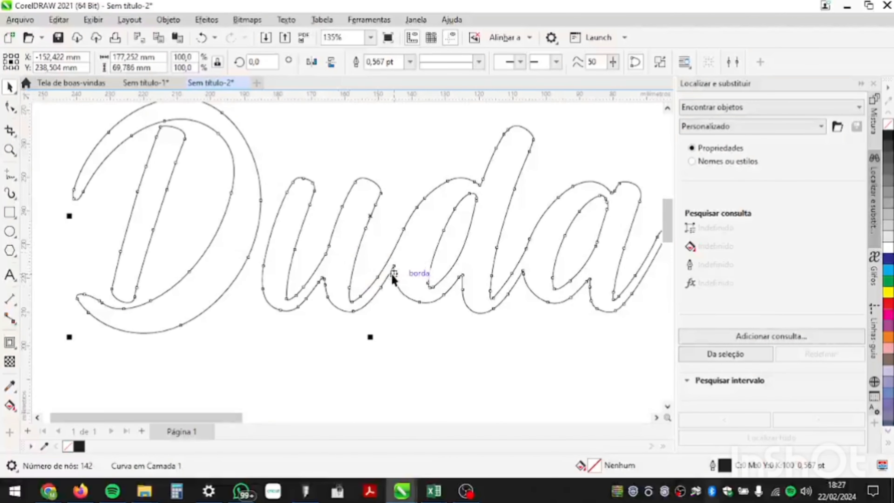
scroll(399, 270, down, 1)
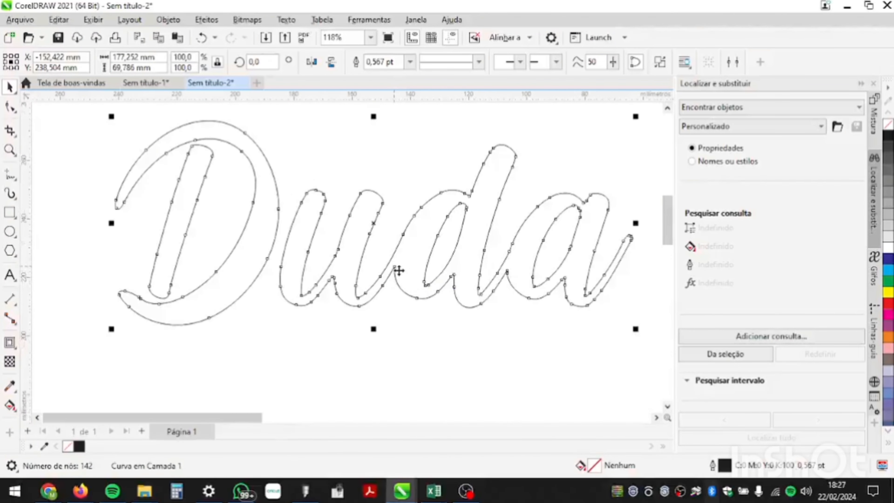
click(411, 315)
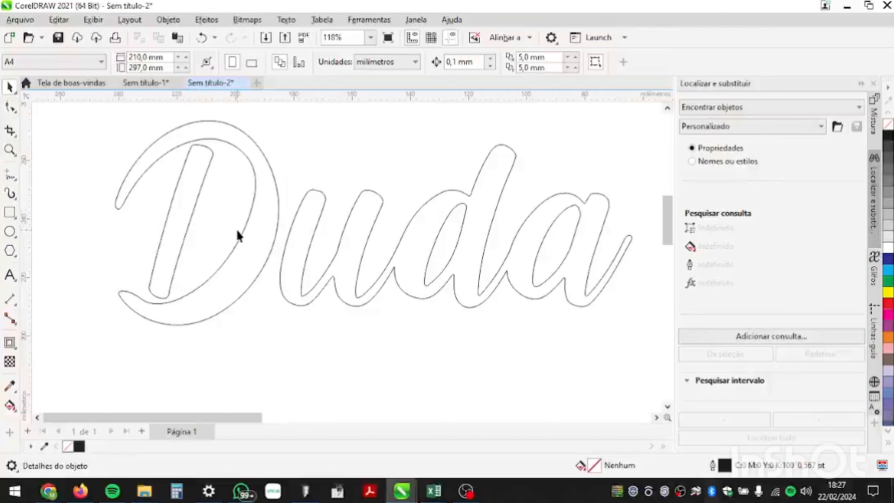
Step: Apply a one-step outside contour with a 0,54 mm offset to the "Duda" lettering
click(254, 231)
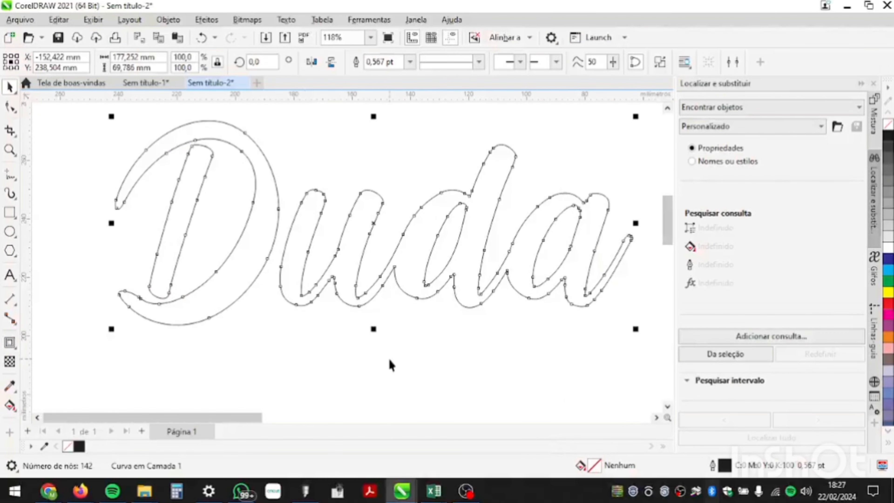
click(17, 350)
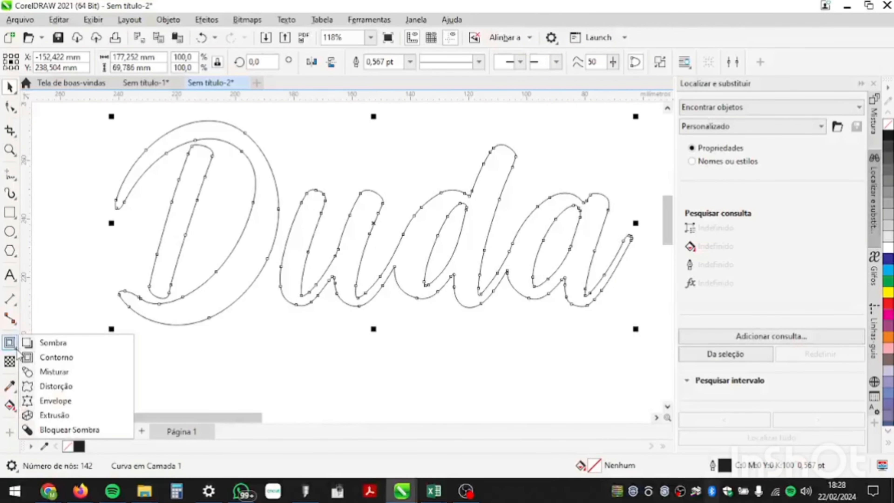
click(55, 358)
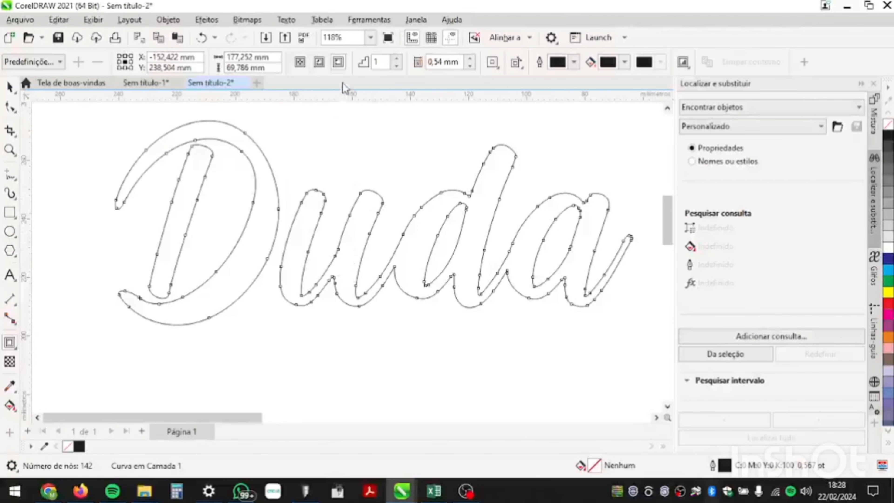
click(344, 65)
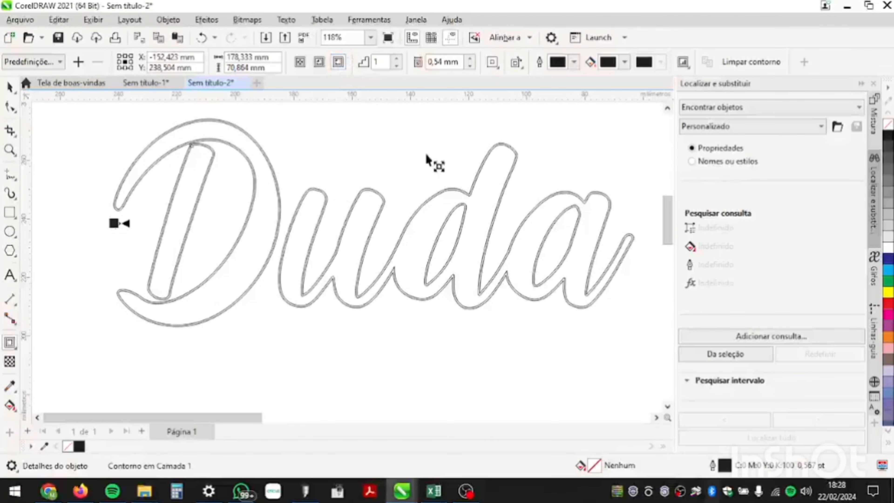
Step: Try a 3,04 mm contour offset on the lettering, then set the offset back to 0,54 mm
click(472, 60)
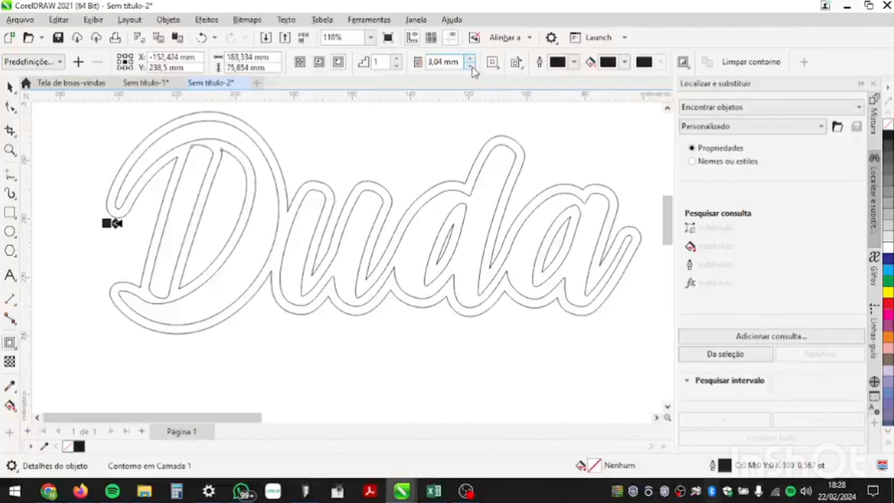
click(471, 66)
click(471, 66)
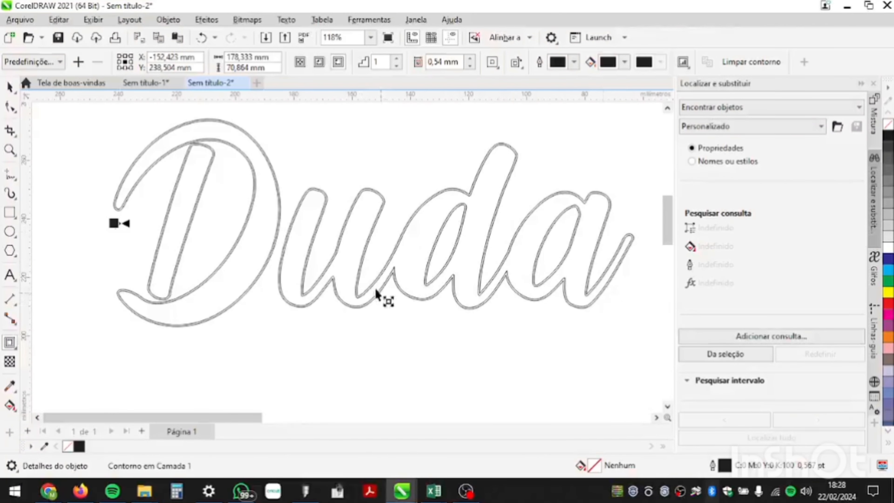
Step: Separate the contour from the original "Duda" lettering so that each is an independent object
scroll(380, 299, up, 2)
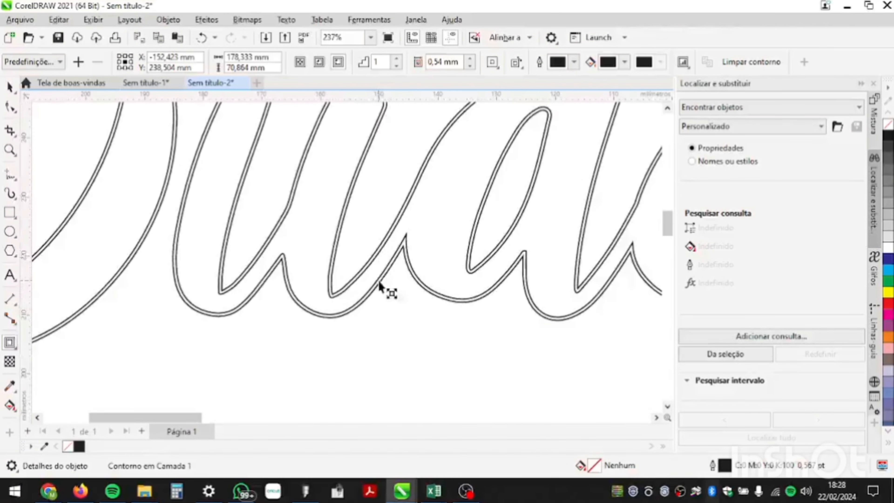
click(12, 89)
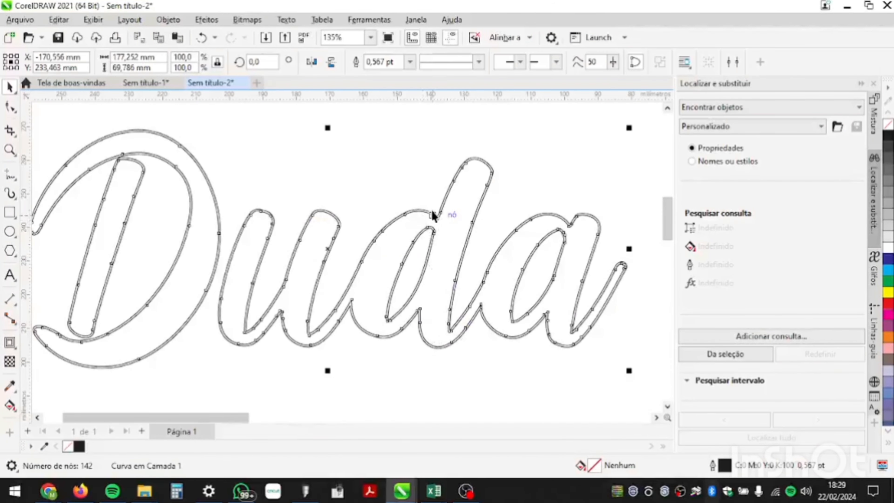
scroll(433, 216, up, 3)
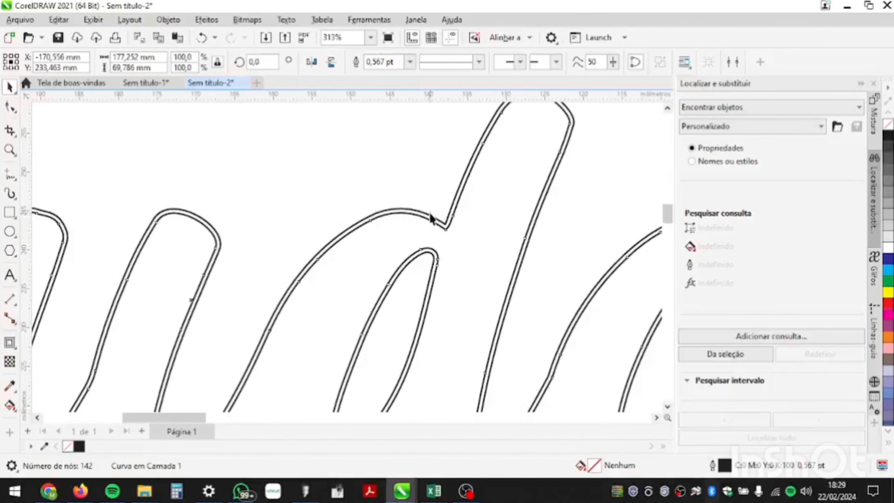
right_click(427, 217)
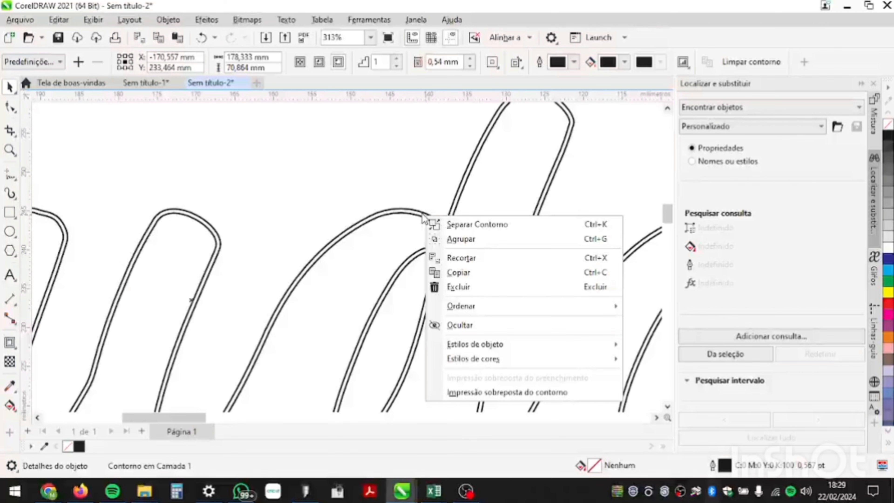
right_click(422, 213)
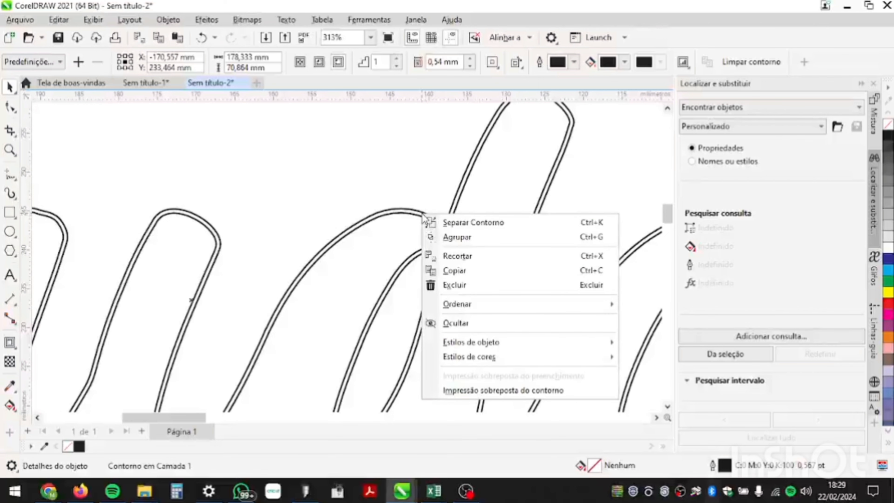
click(458, 223)
Step: Move the original "Duda" curve below the contour outline and delete it, keeping only the contour
scroll(397, 176, down, 4)
drag(393, 190, 365, 372)
click(530, 397)
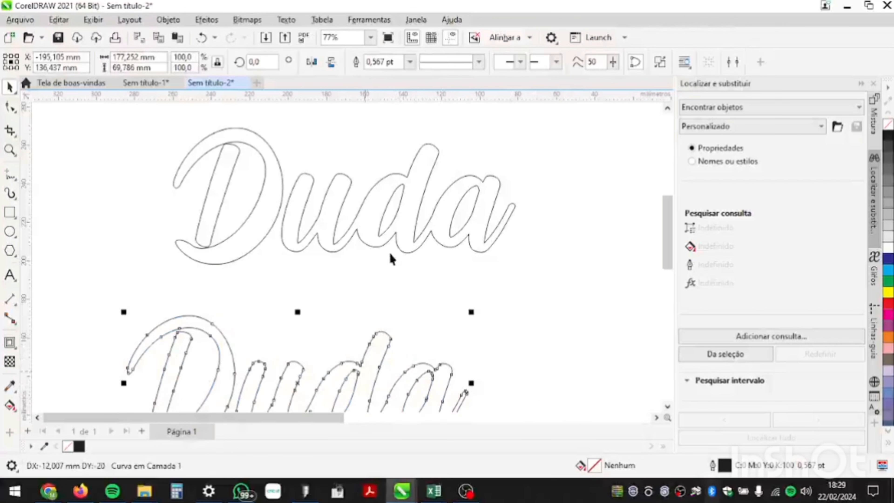
scroll(350, 193, down, 1)
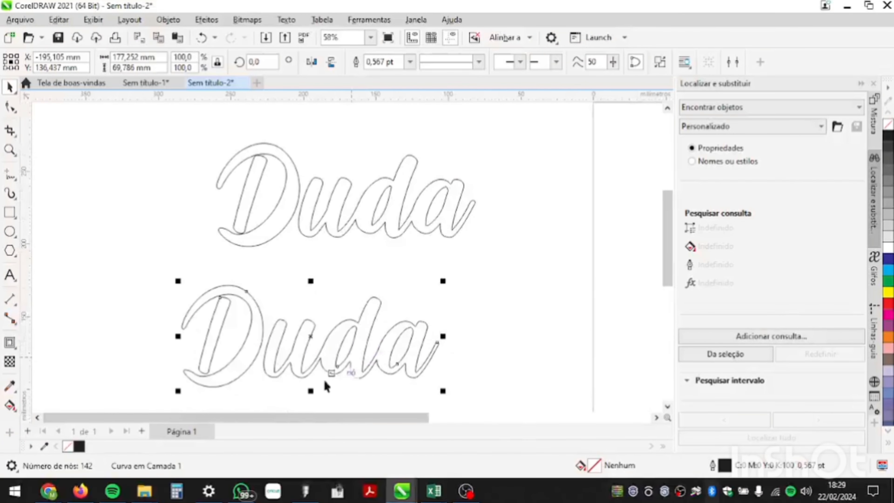
key(Delete)
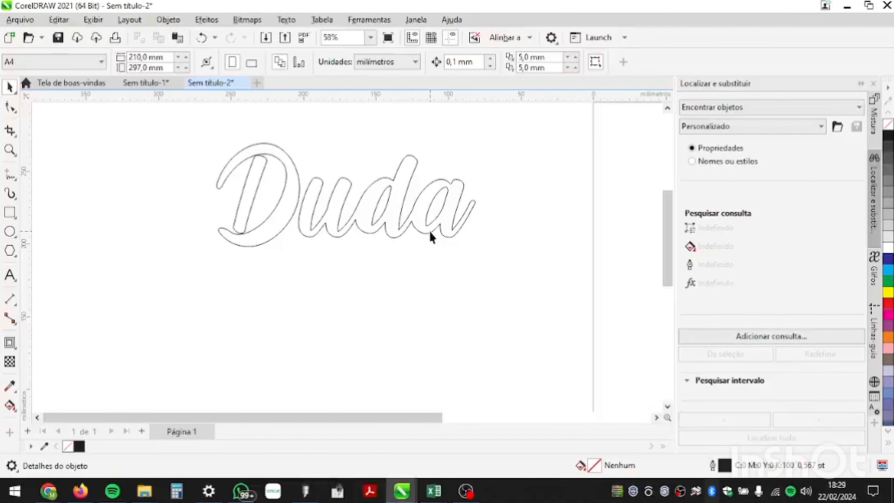
Step: Export the "Duda" outline to the desktop as a DXF - AutoCAD file named 2
key(ctrl+e)
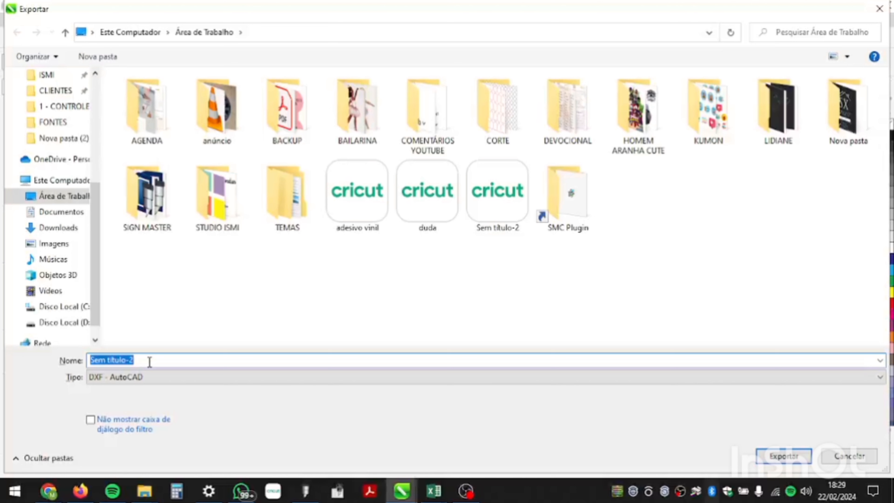
text(2)
click(167, 327)
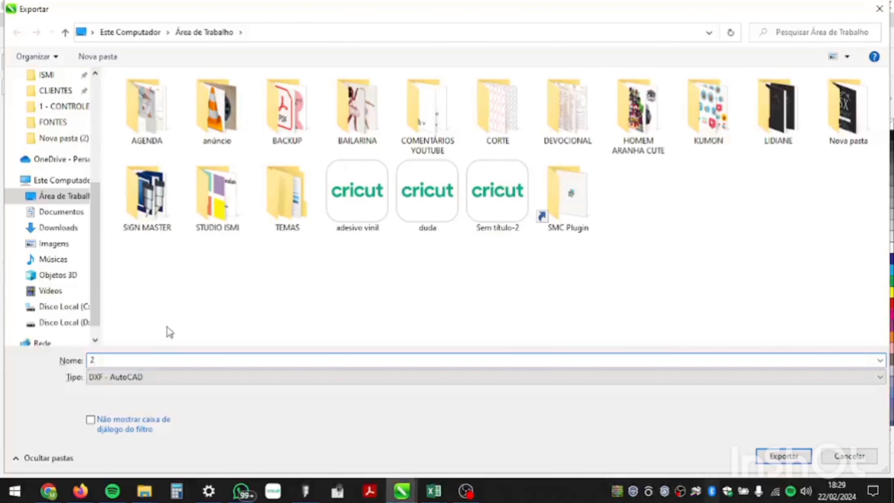
click(114, 378)
click(122, 377)
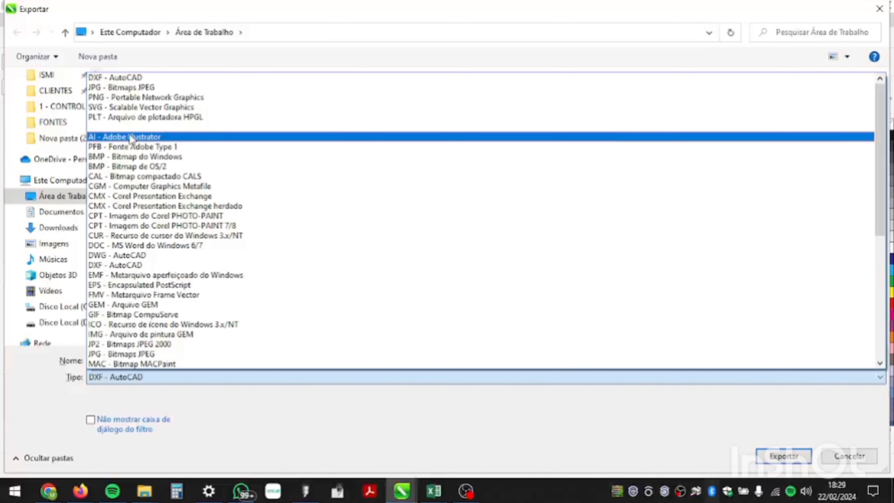
click(744, 443)
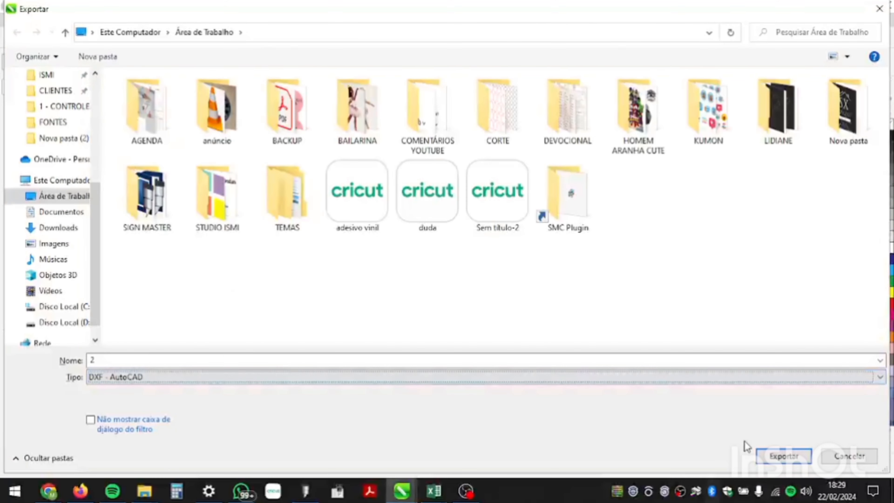
click(784, 455)
click(546, 305)
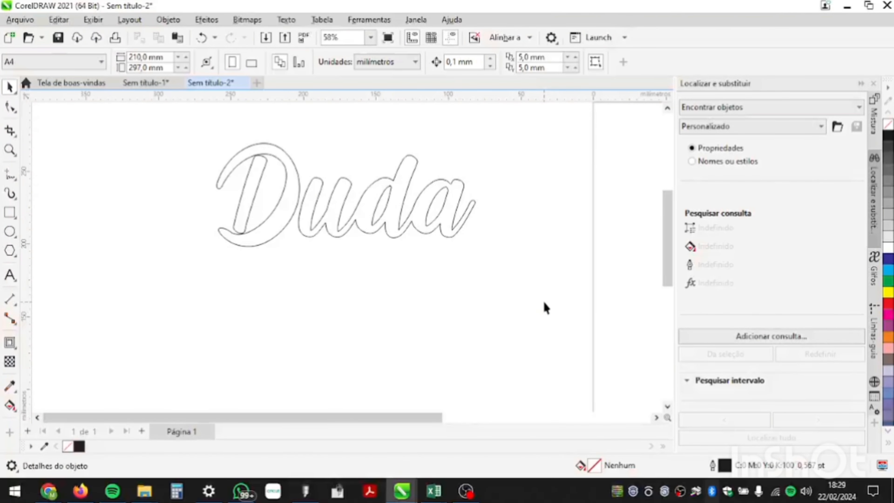
Step: Switch to Cricut Design Space and start a new project
click(262, 491)
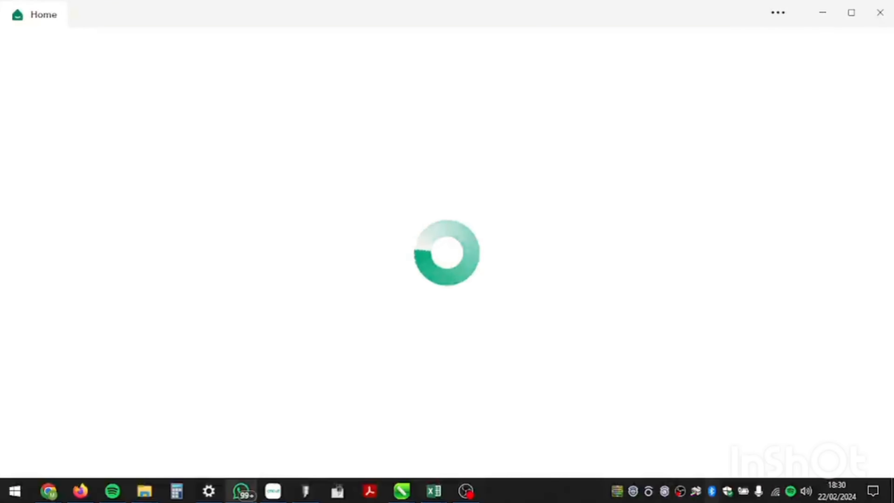
mouse_move(242, 491)
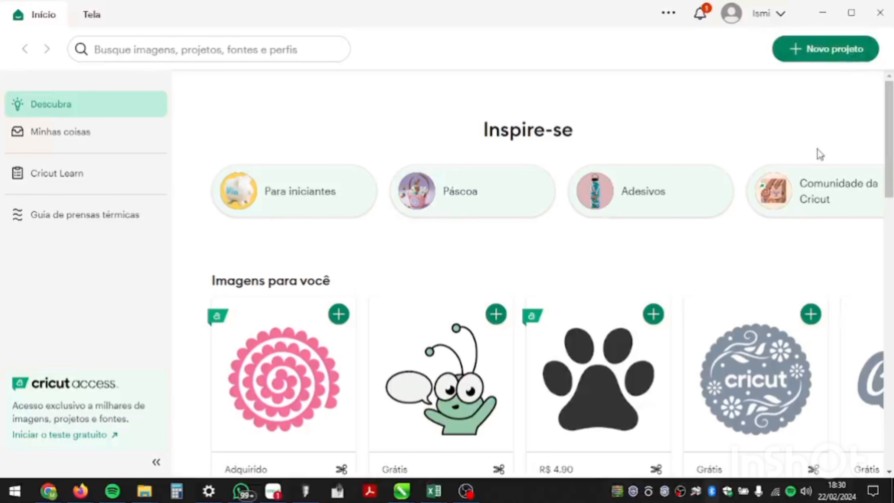
click(825, 53)
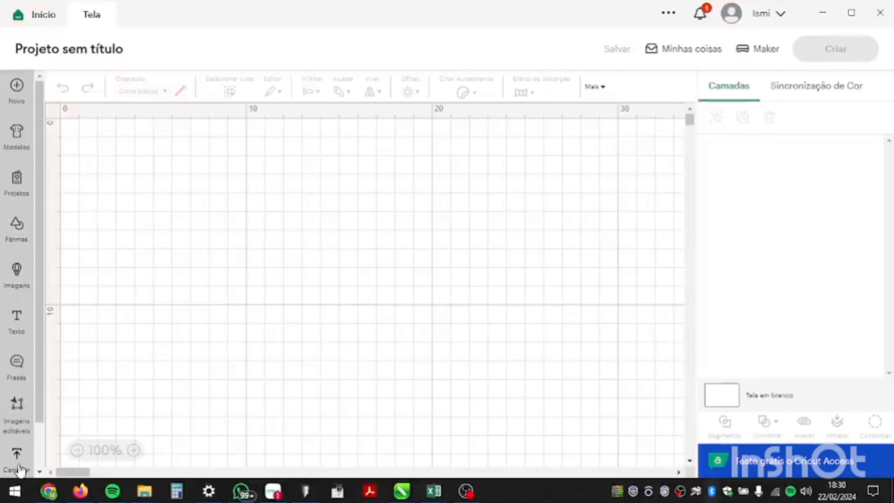
Step: Upload the file 2 from the desktop as a cut image and add it to the canvas
click(17, 457)
click(130, 263)
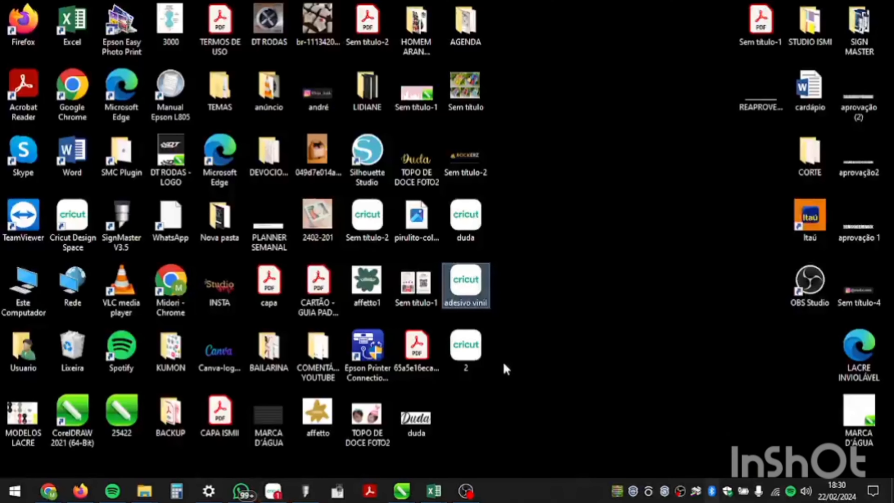
drag(466, 348, 377, 290)
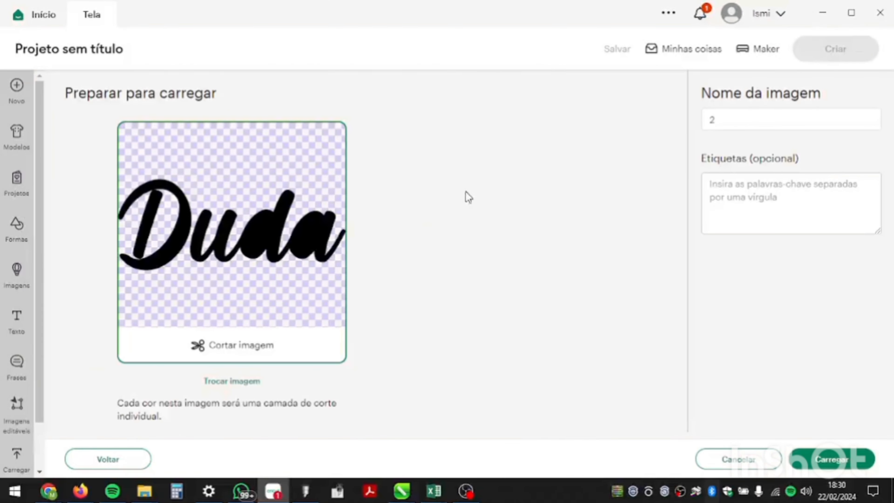
click(831, 458)
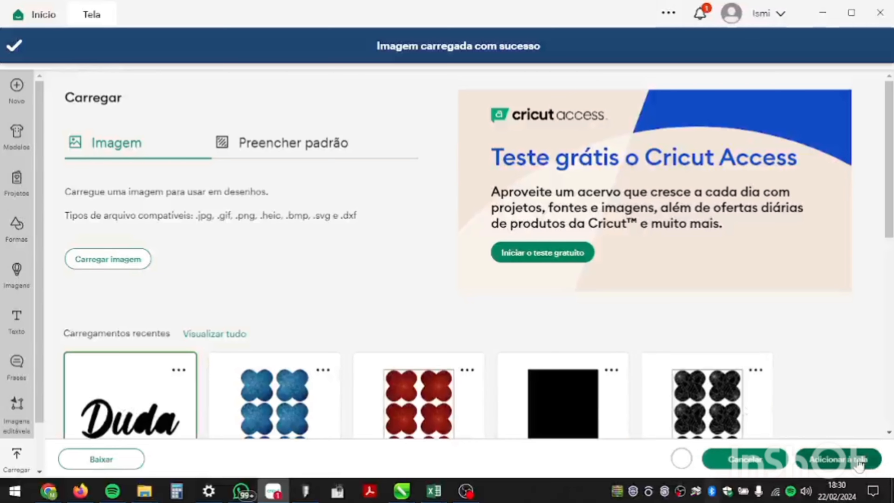
click(858, 464)
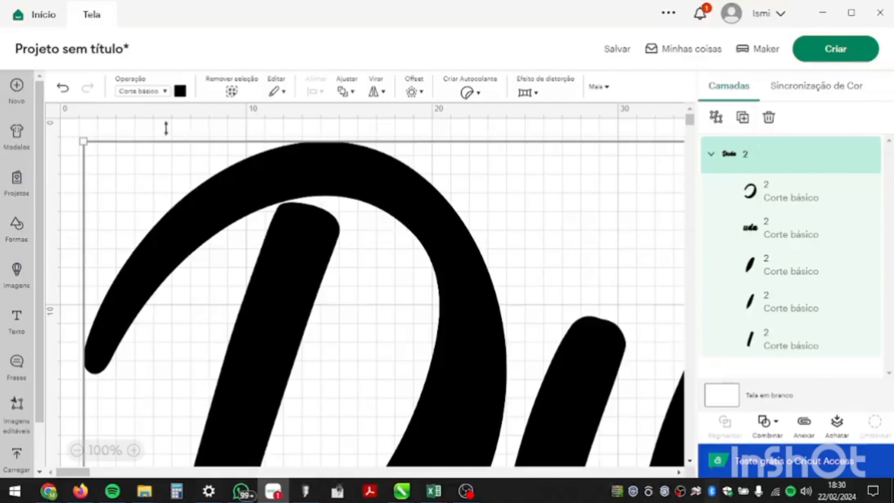
Step: Set the lettering's material colour to white and move the "uda" layer to the end of the layer group
click(180, 91)
click(193, 219)
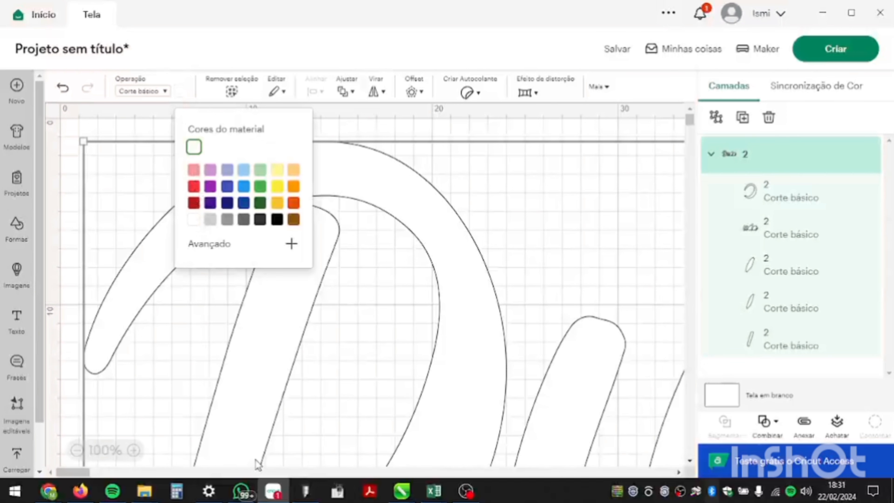
click(77, 450)
click(77, 450)
click(77, 450)
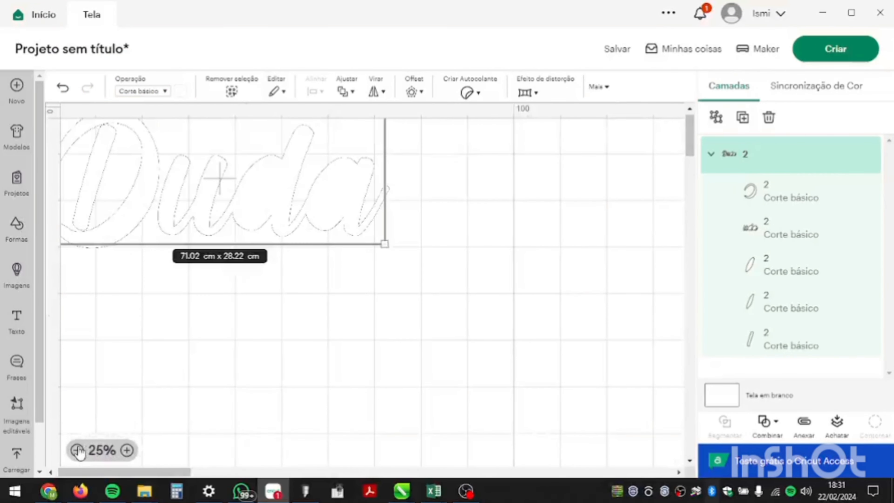
click(609, 260)
drag(798, 236, 782, 376)
scroll(323, 315, up, 1)
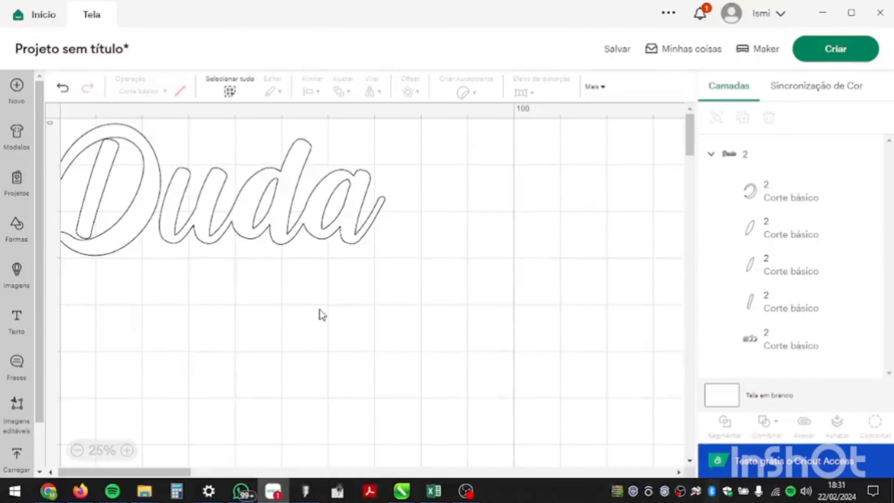
Step: Attach all the "Duda" layers together and move the attached lettering away from the canvas's upper-left corner
click(231, 91)
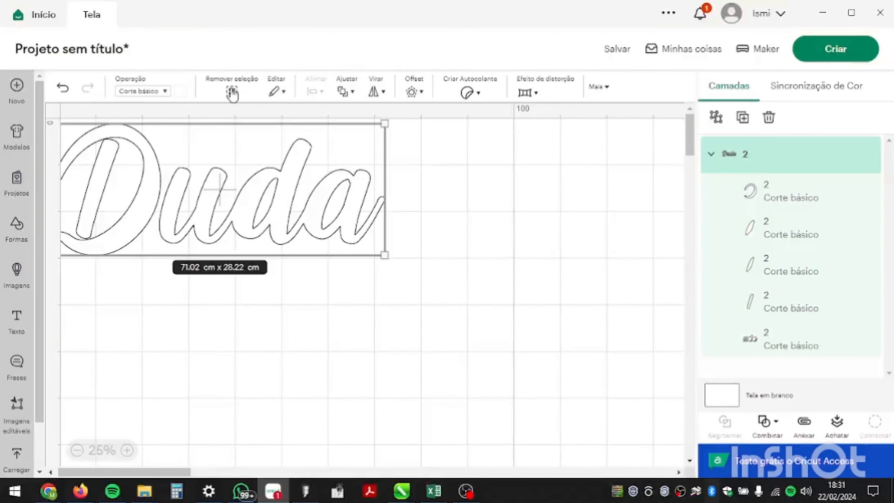
click(804, 422)
drag(294, 235, 437, 304)
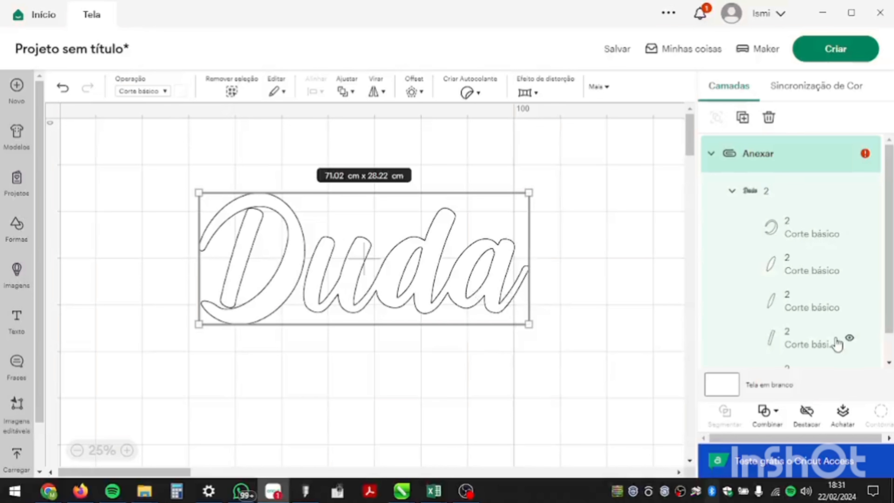
Step: Check the size warning on the attached group and set its width to 59,69 cm with proportions locked
mouse_move(866, 153)
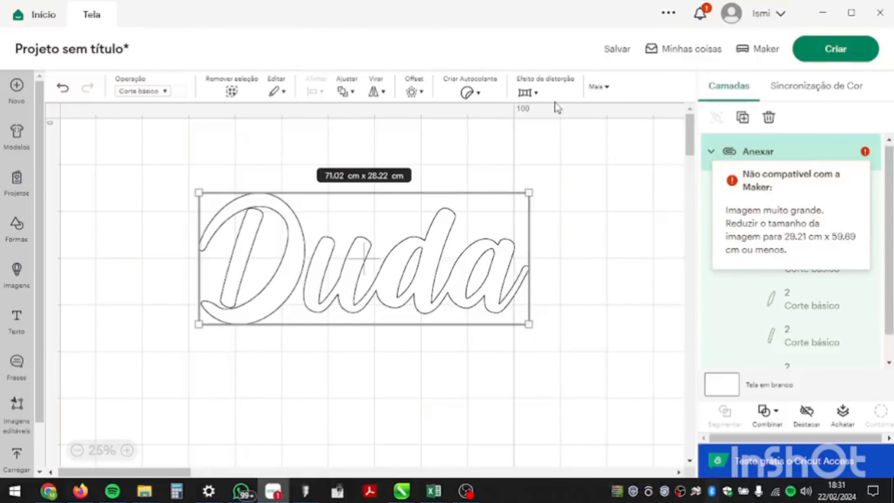
click(606, 87)
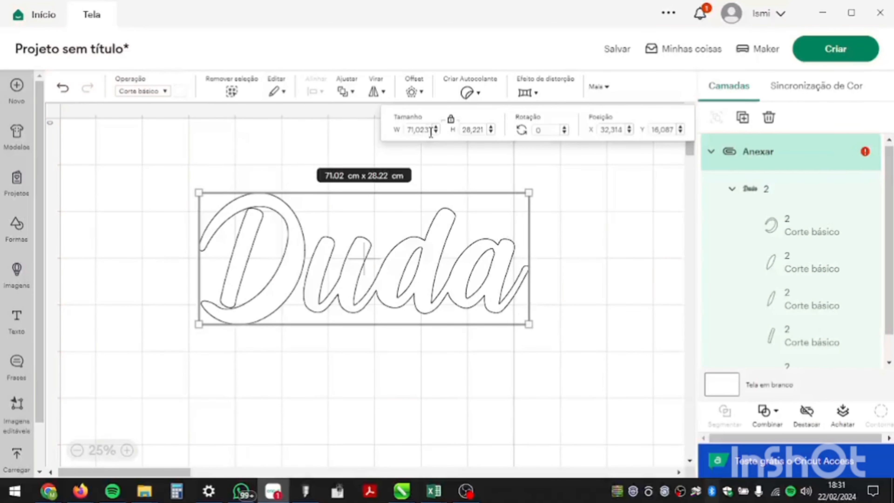
click(418, 129)
text(59,69)
key(Return)
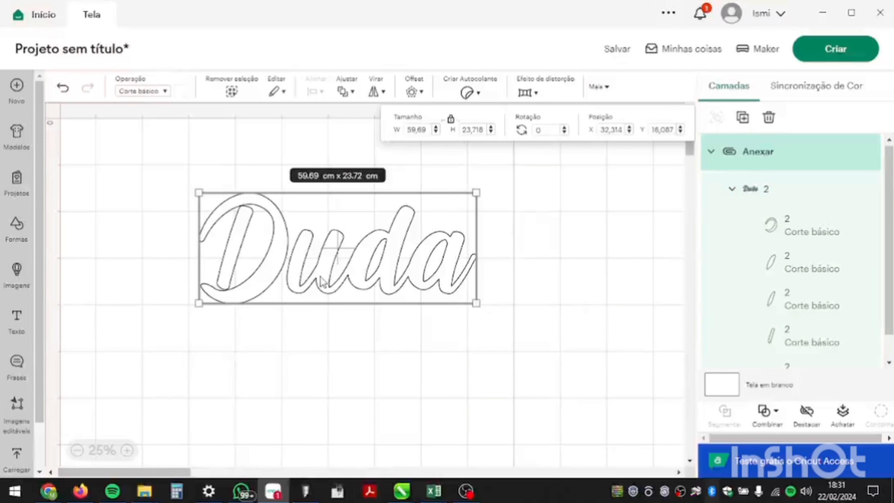
click(510, 234)
Step: Save the project as "ADESIVO VINIL DUDA" in the Clientes collection and accept cutting on the larger base
click(819, 50)
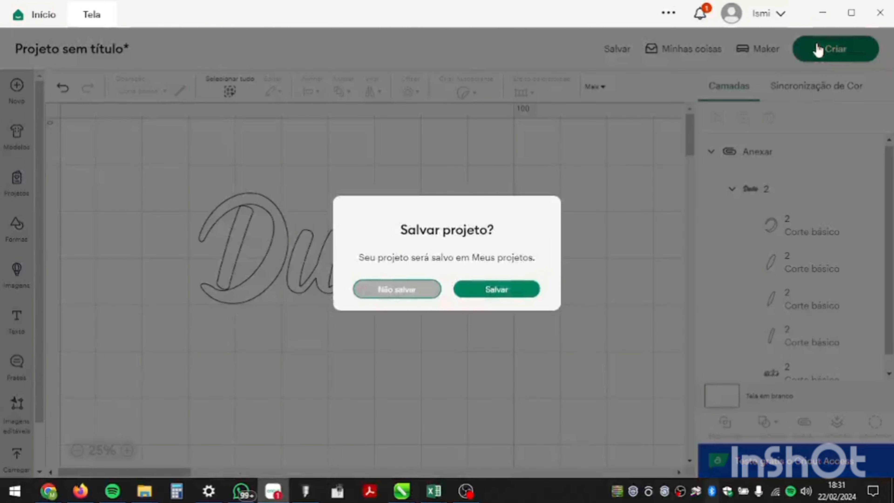
click(498, 294)
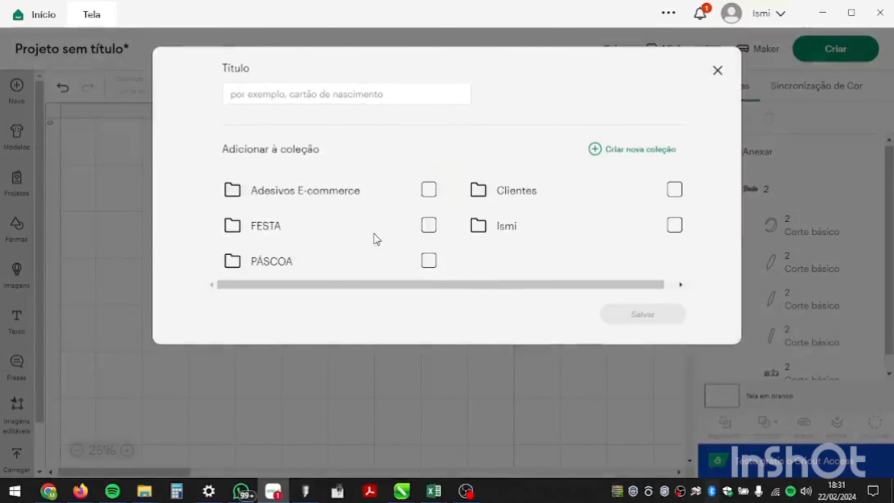
text(ADESIVO VINIL DUDA)
key(Return)
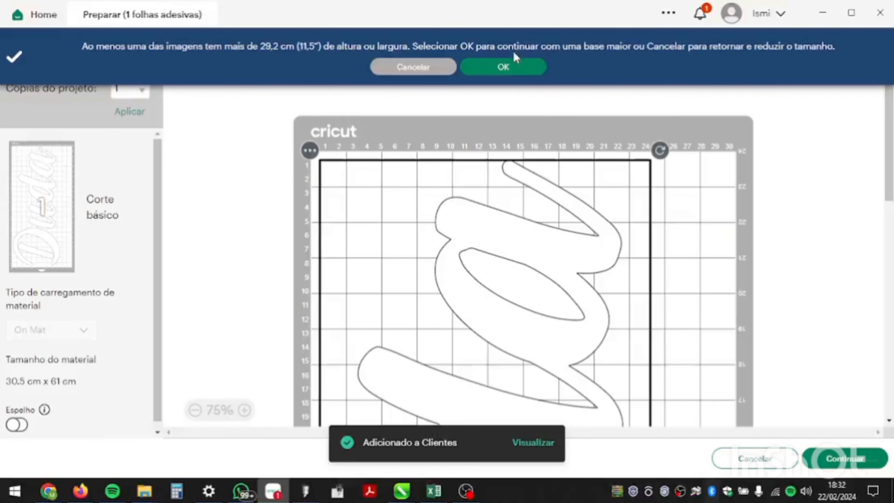
click(510, 65)
Step: Check the lettering's placement along the cutting mat and set the base material to Adesivo tuning
scroll(599, 143, down, 10)
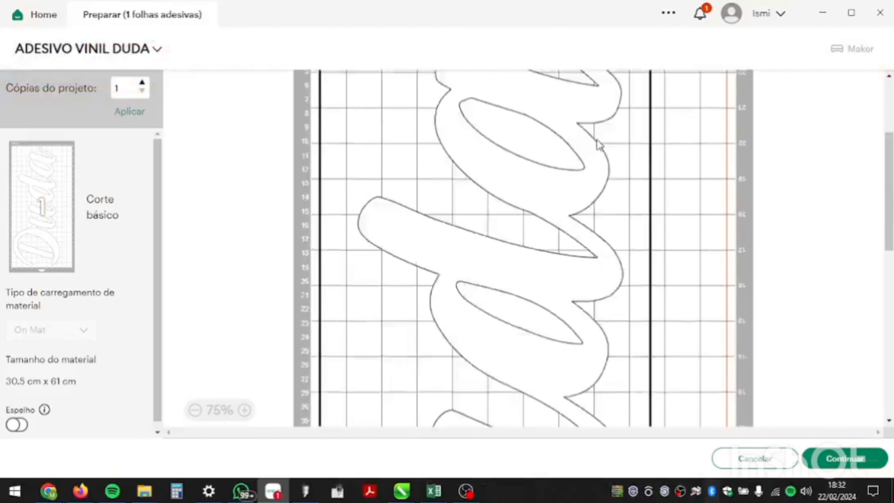
scroll(654, 377, up, 12)
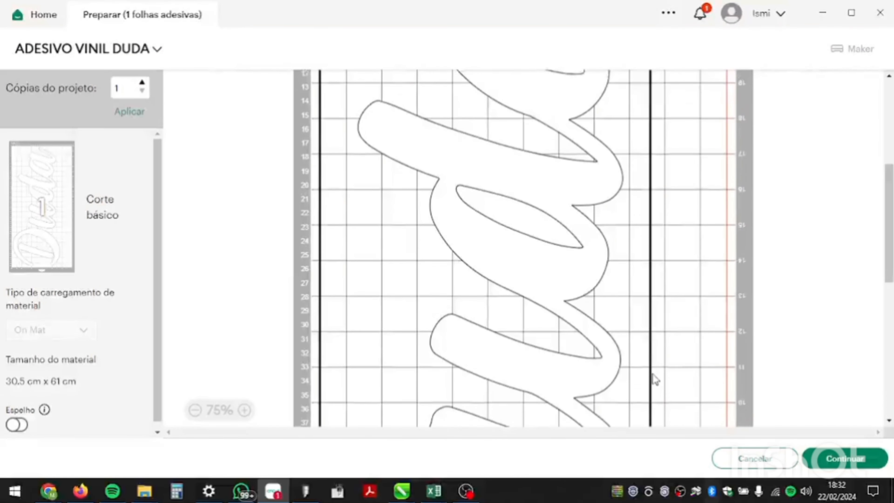
scroll(335, 190, down, 10)
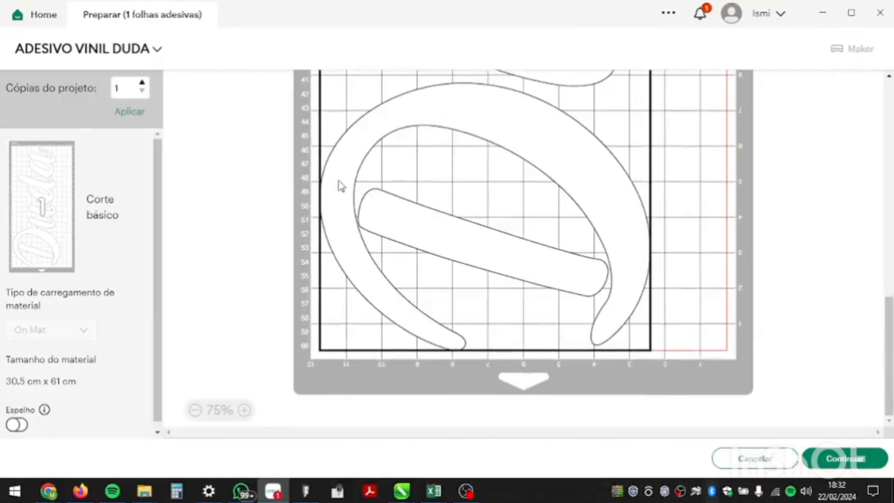
scroll(654, 380, up, 12)
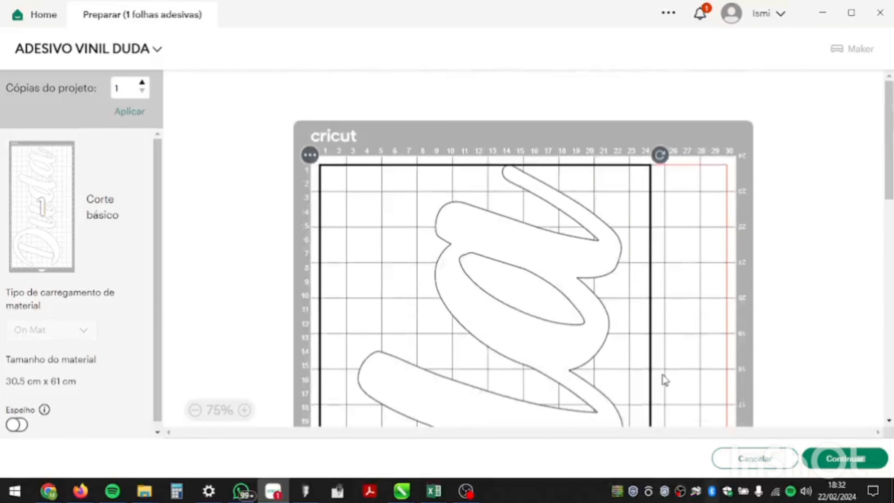
scroll(671, 177, down, 9)
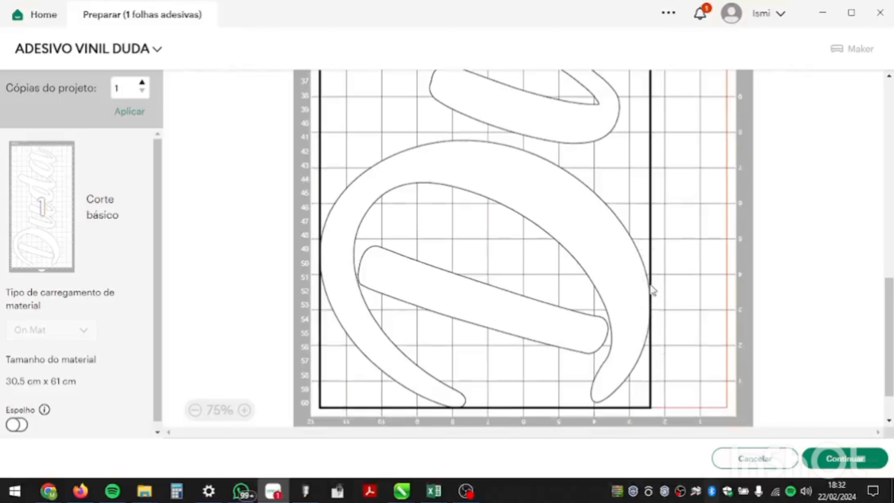
scroll(659, 365, up, 10)
click(844, 458)
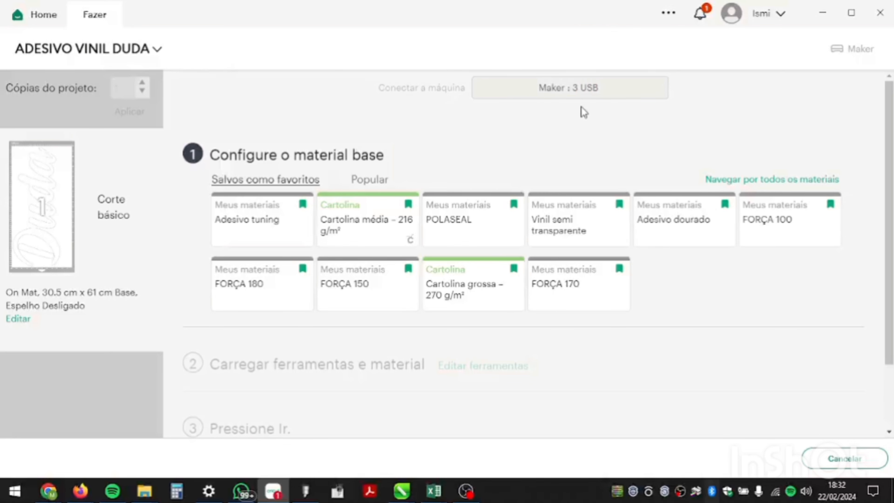
click(268, 224)
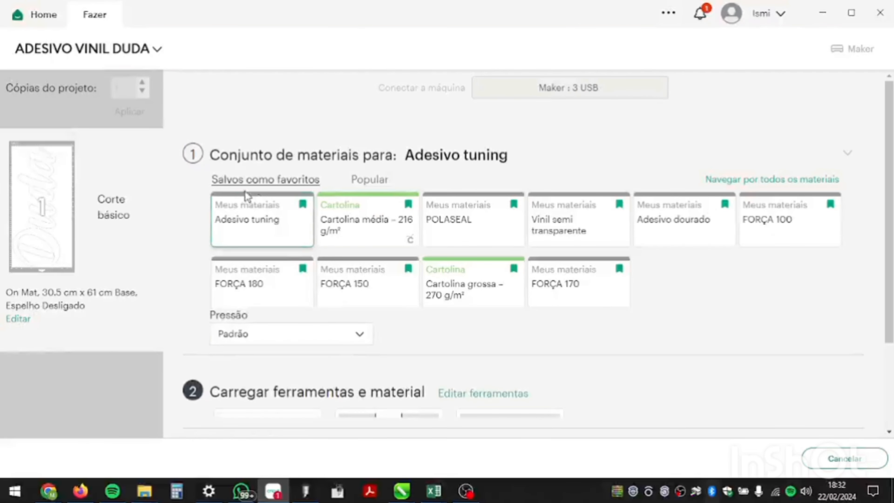